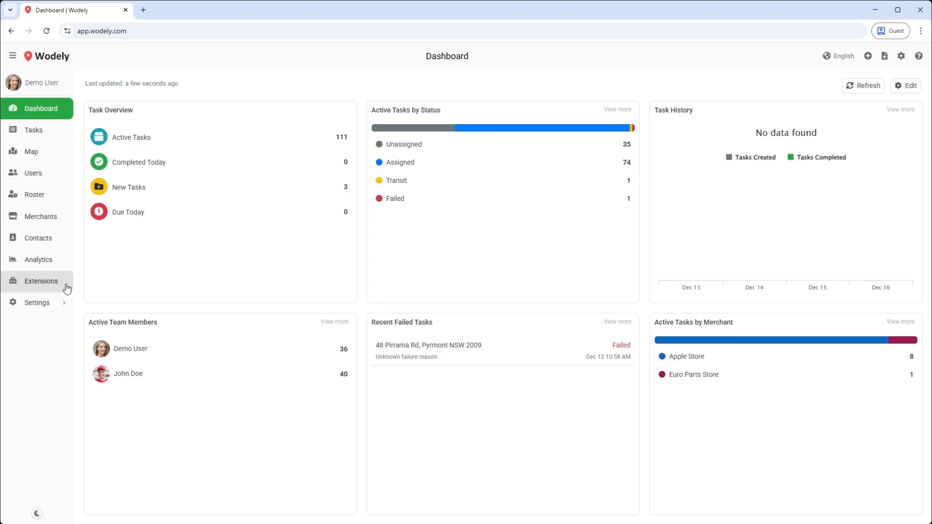
Step: Open the Extensions & Add-Ons page and scroll down to the Customer Invoices card
click(67, 289)
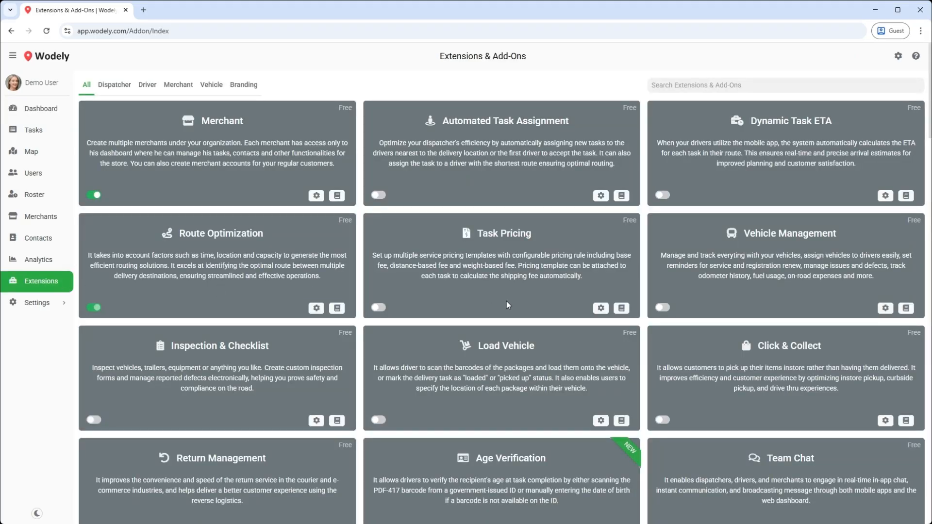
scroll(506, 304, down, 4)
scroll(505, 304, down, 2)
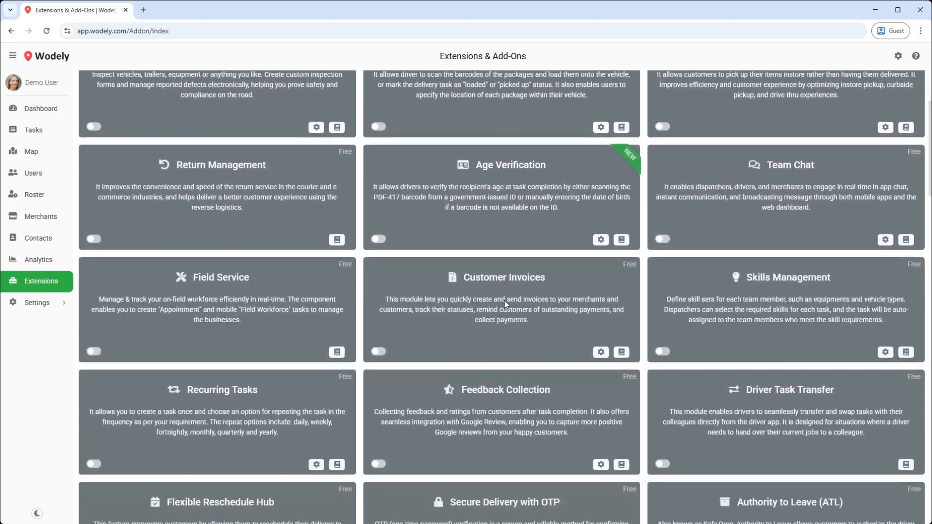
Step: Turn on Customer Invoices, try each Bill to option, then keep 'Allow user to choose'
click(379, 353)
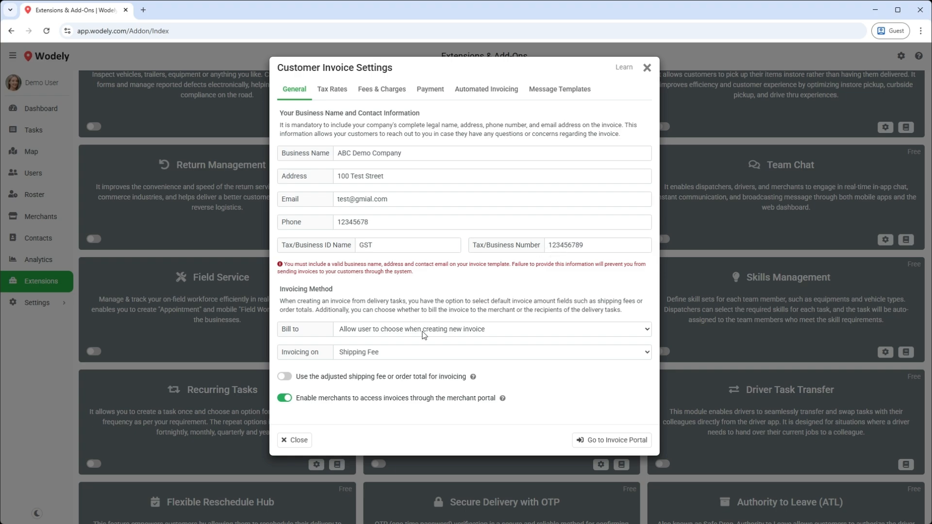
click(393, 330)
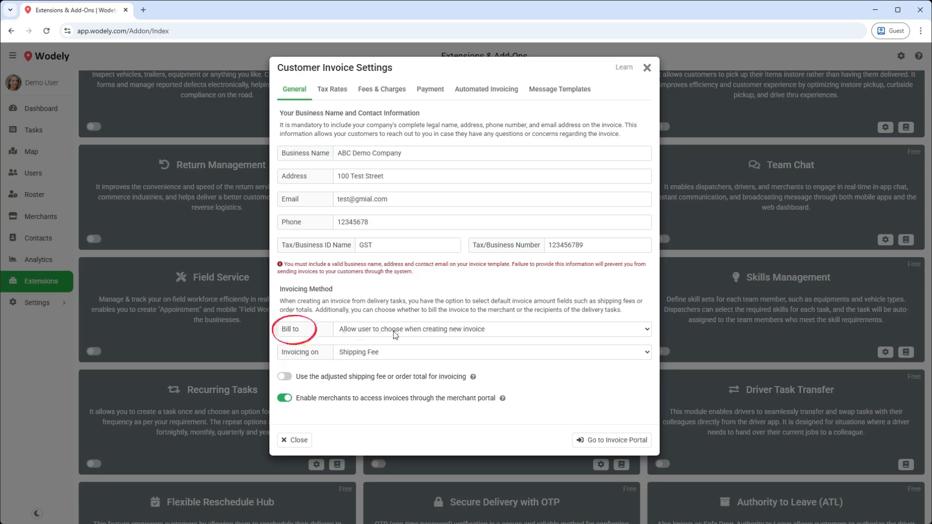
click(383, 354)
click(391, 328)
click(383, 356)
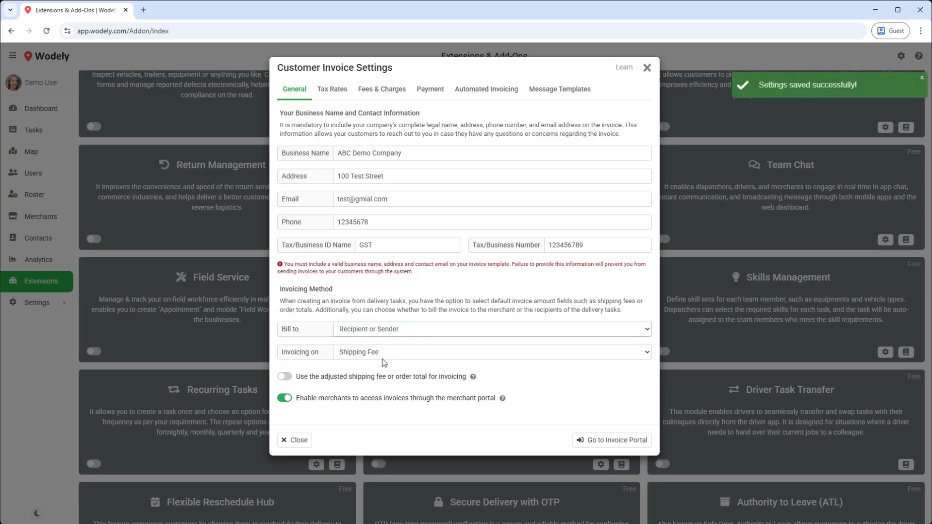
click(416, 330)
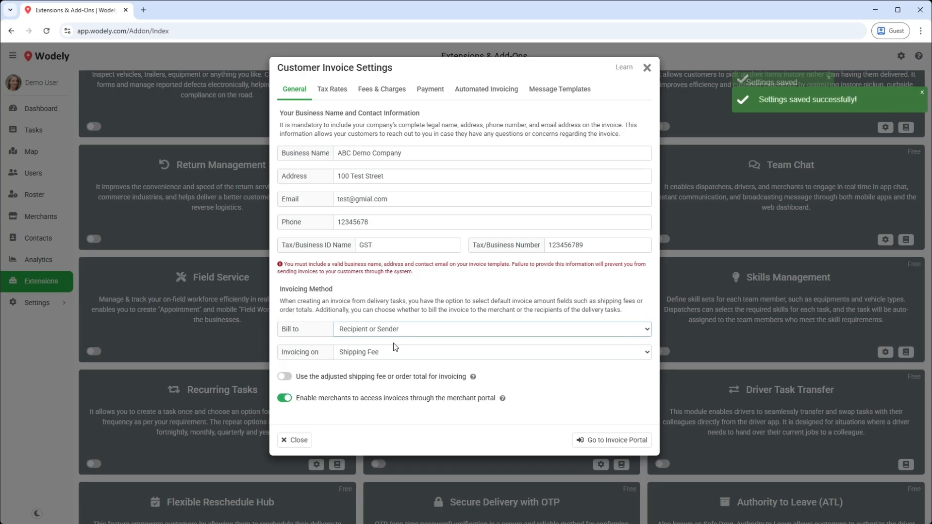
click(393, 343)
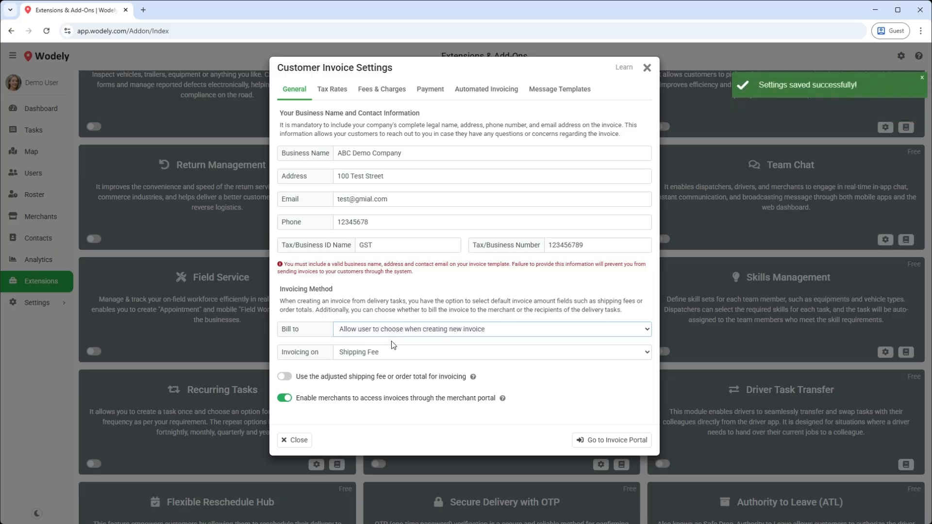
Step: Try Order Total for Invoicing on, then restore it to Shipping Fee
click(388, 353)
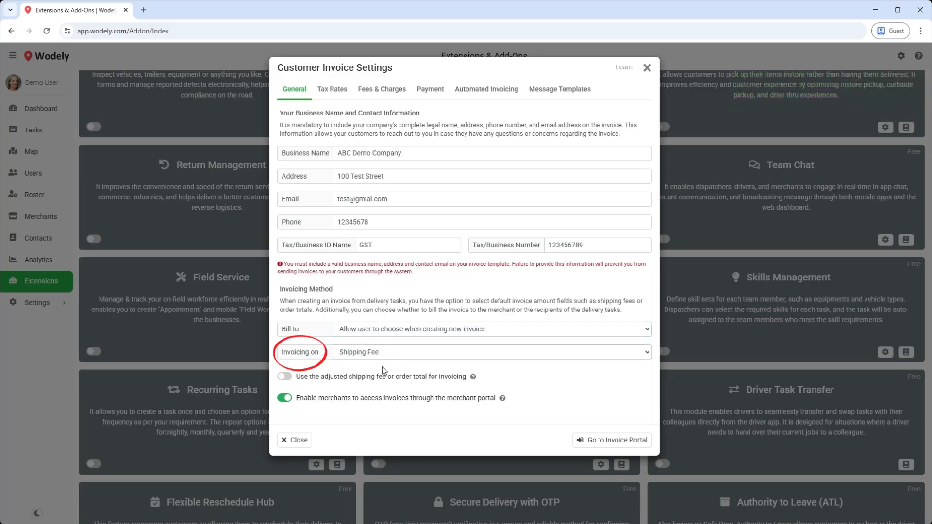
click(382, 366)
click(386, 353)
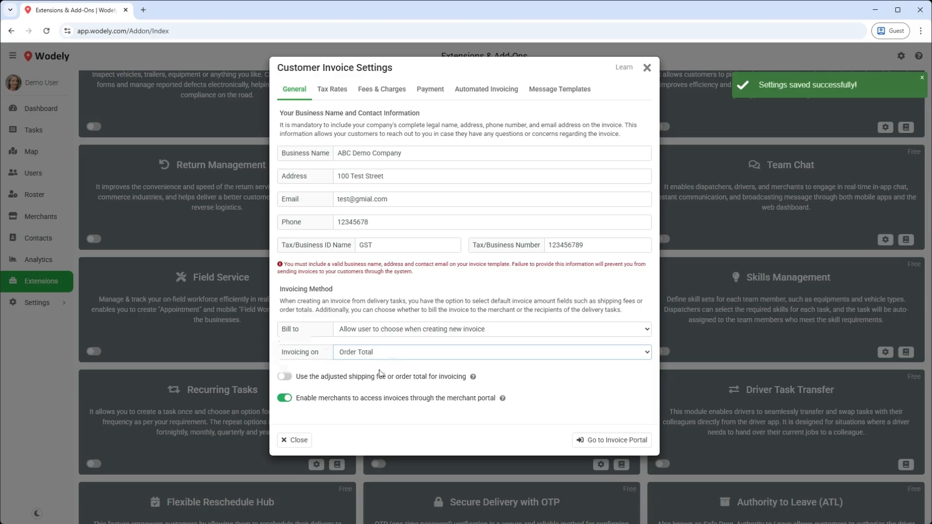
click(380, 374)
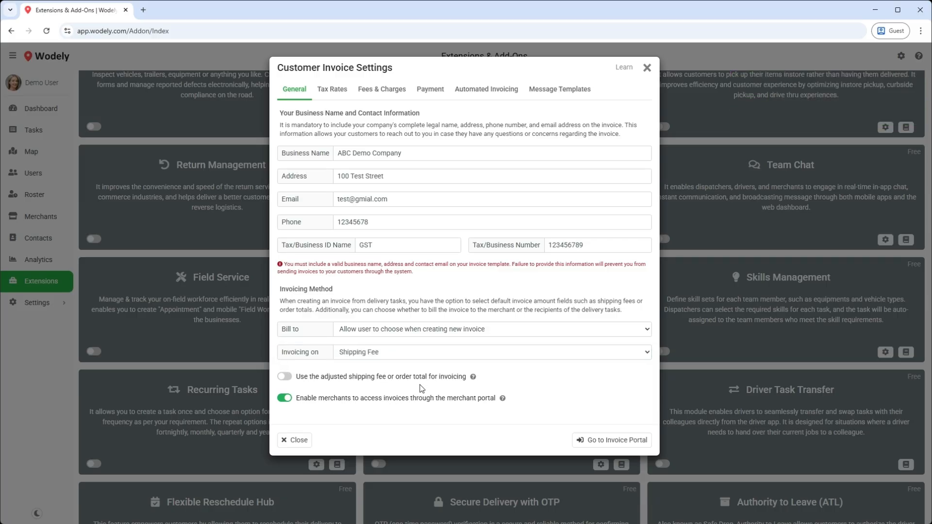
Step: Set the 10% GST rate as the default tax rate, then view Fees & Charges
click(333, 91)
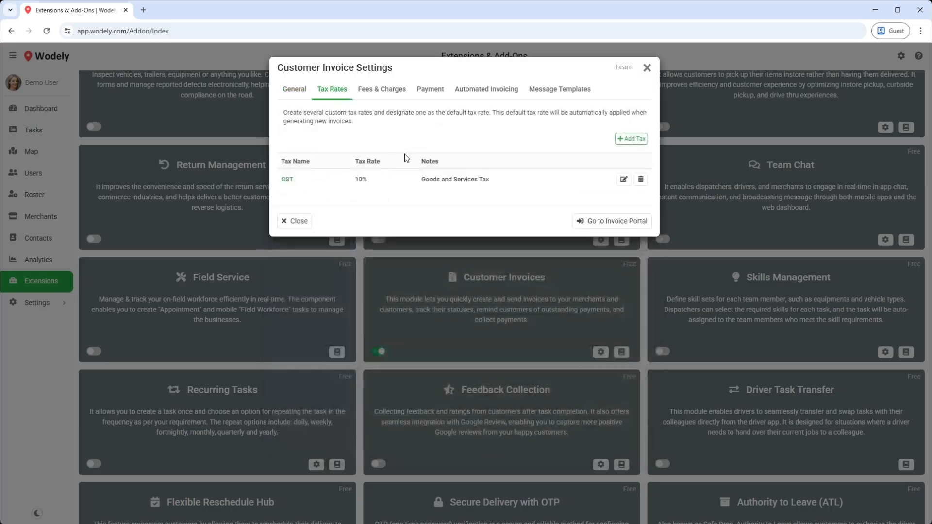
click(624, 179)
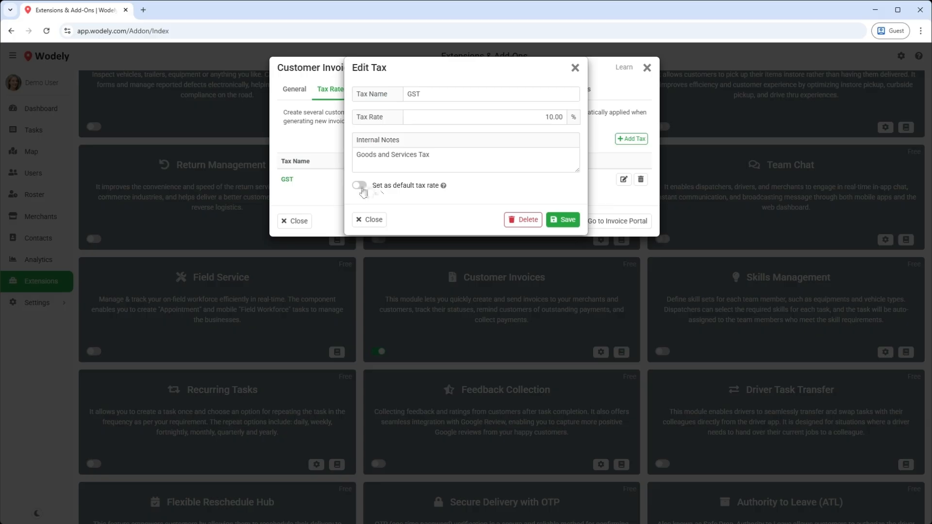
click(360, 186)
click(562, 220)
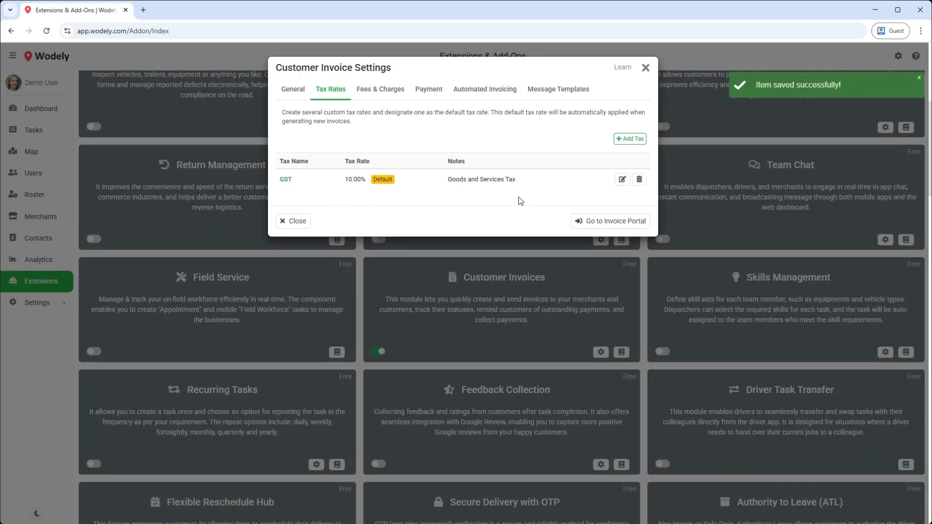
click(372, 94)
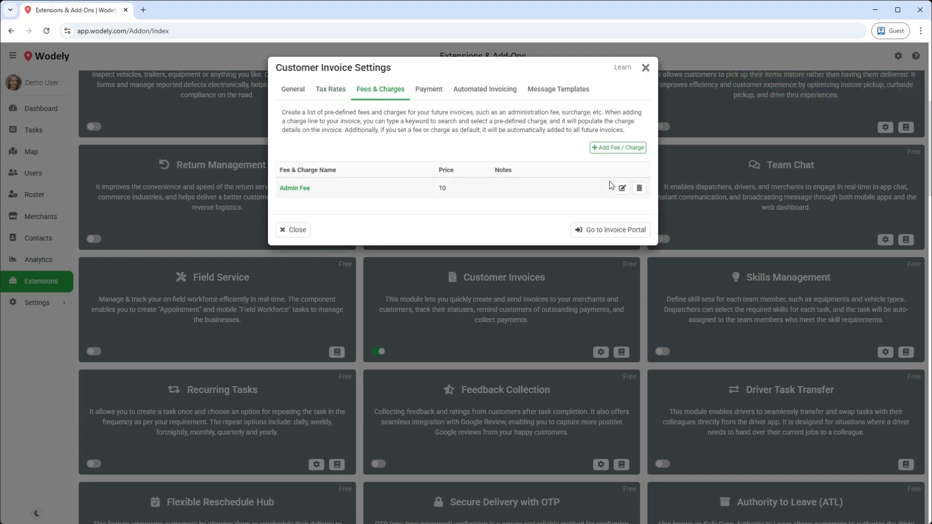
Step: Mark the 10.00 Admin Fee as the default fee for new invoices and save it
click(617, 147)
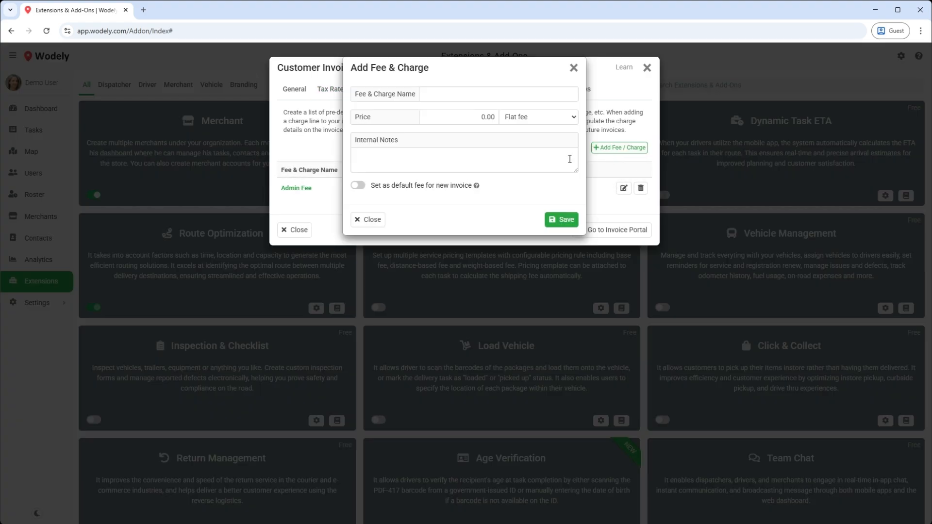
click(361, 224)
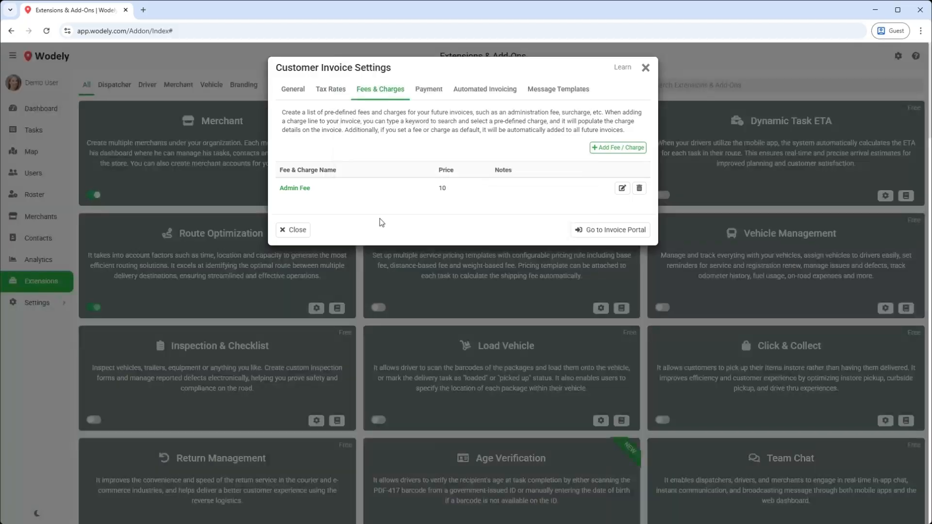
click(623, 189)
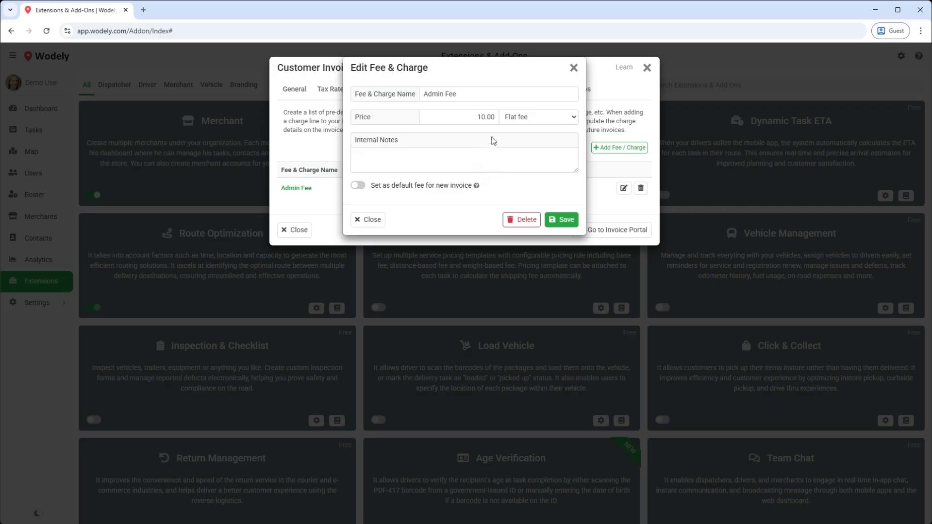
click(359, 186)
click(564, 220)
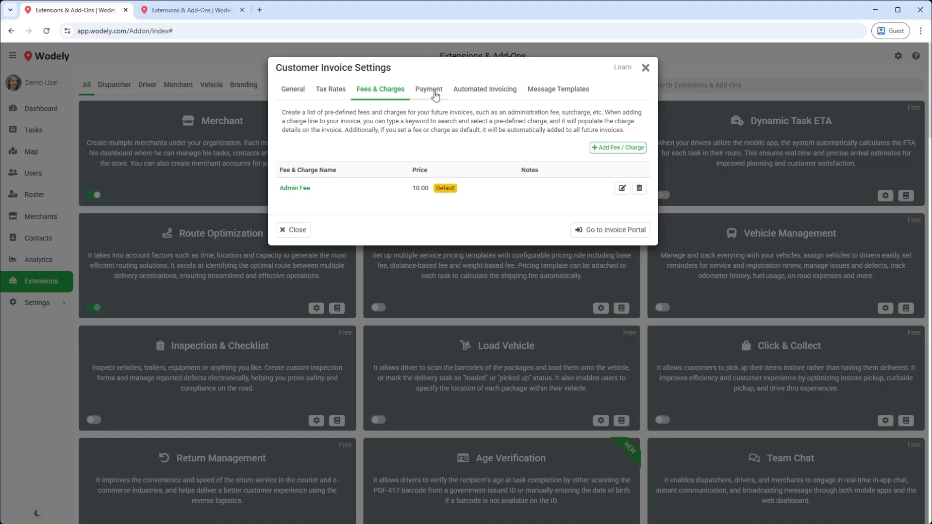
Step: Choose Net 30 (30 days) as the default payment terms on the Payment tab
click(435, 96)
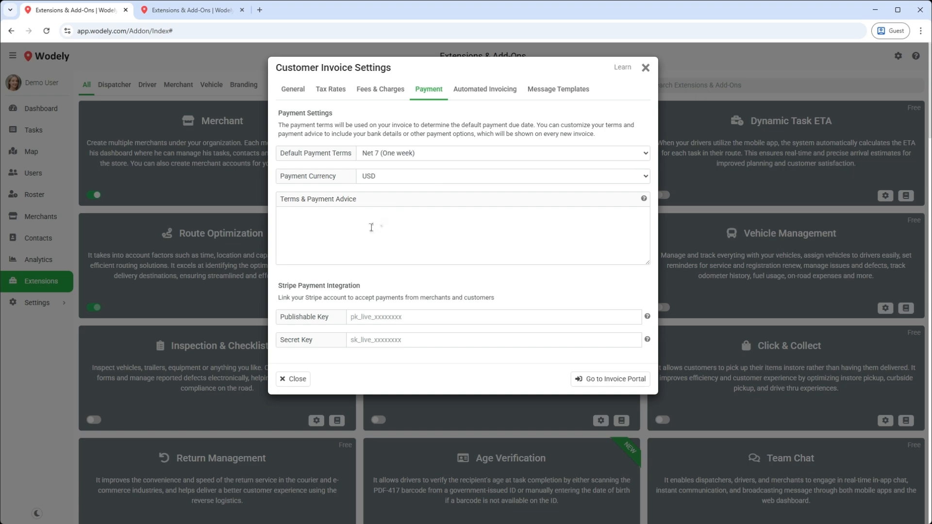
click(435, 154)
click(416, 205)
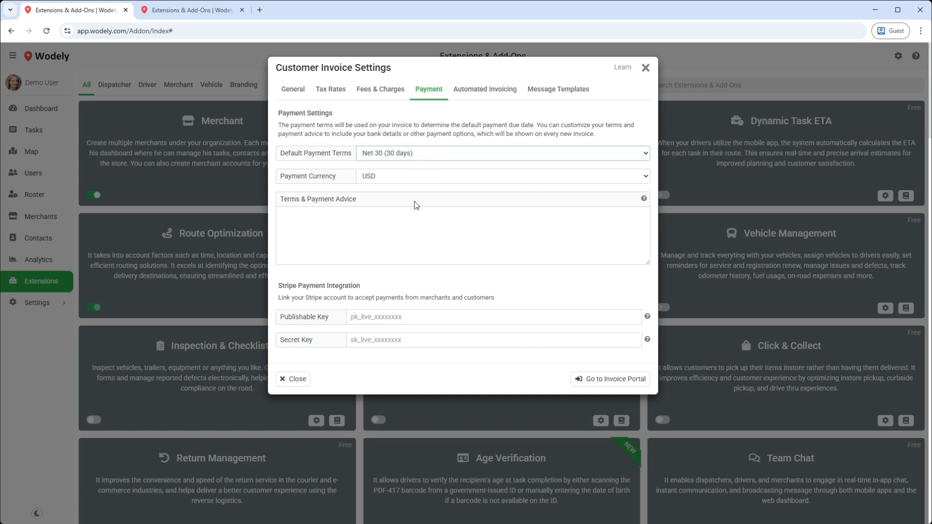
click(396, 217)
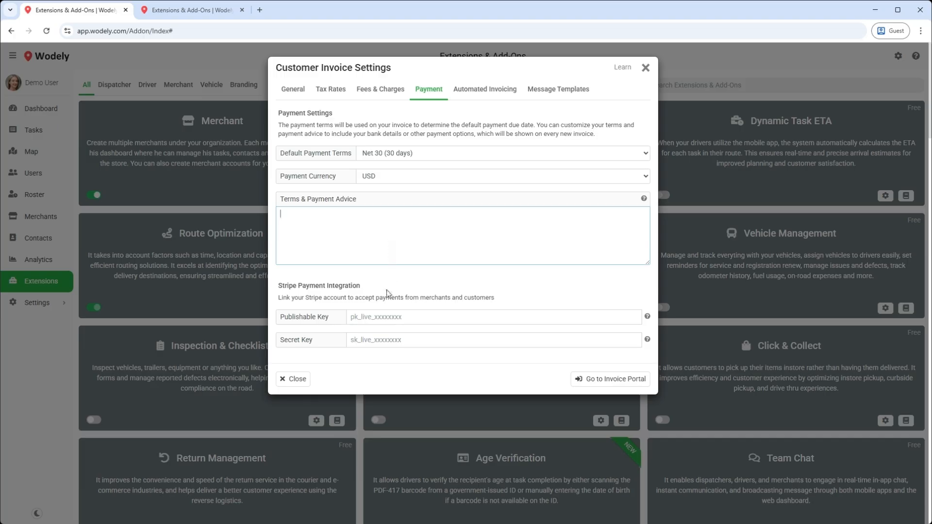
drag(386, 289, 275, 290)
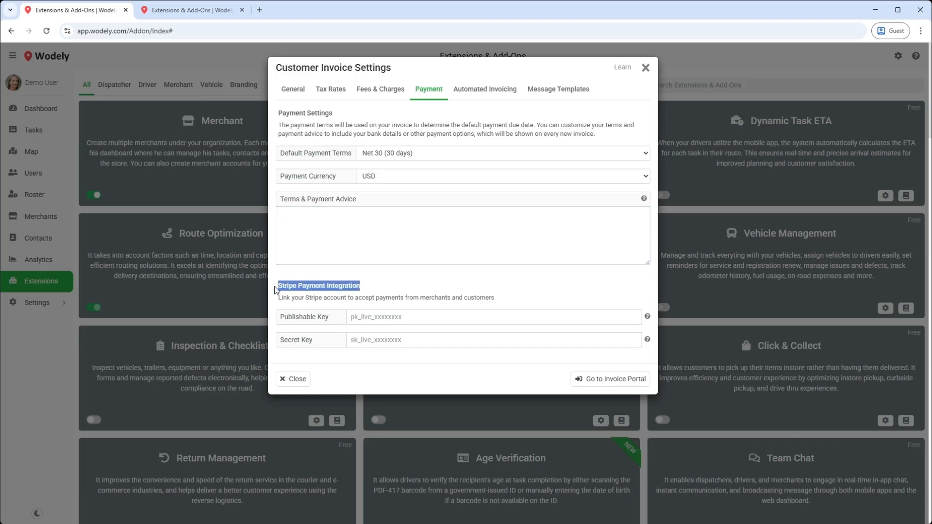
click(491, 292)
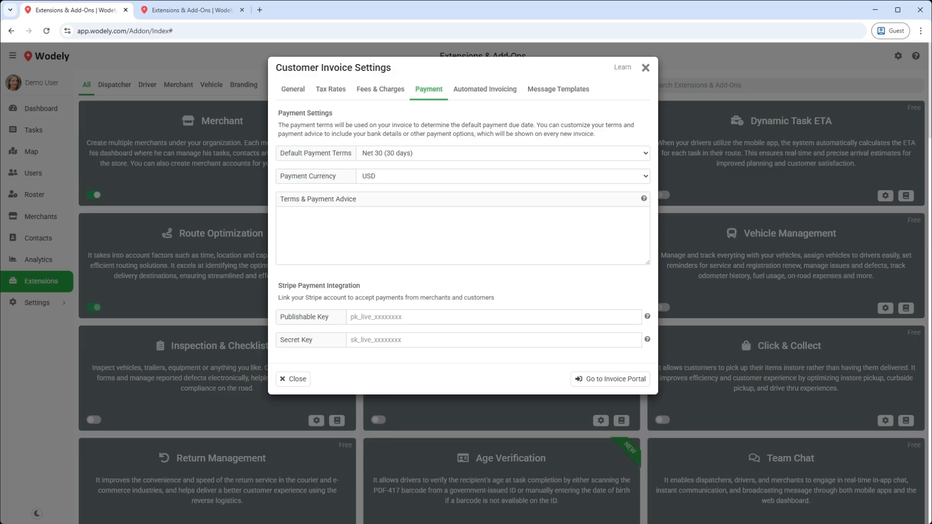
Step: Create and save a Weekly invoicing schedule for the Apple Store merchant
click(486, 99)
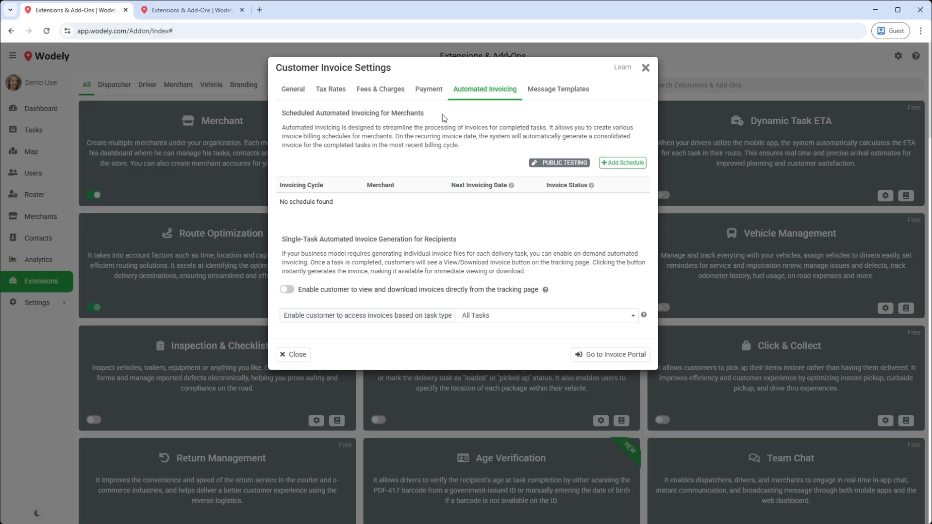
click(615, 167)
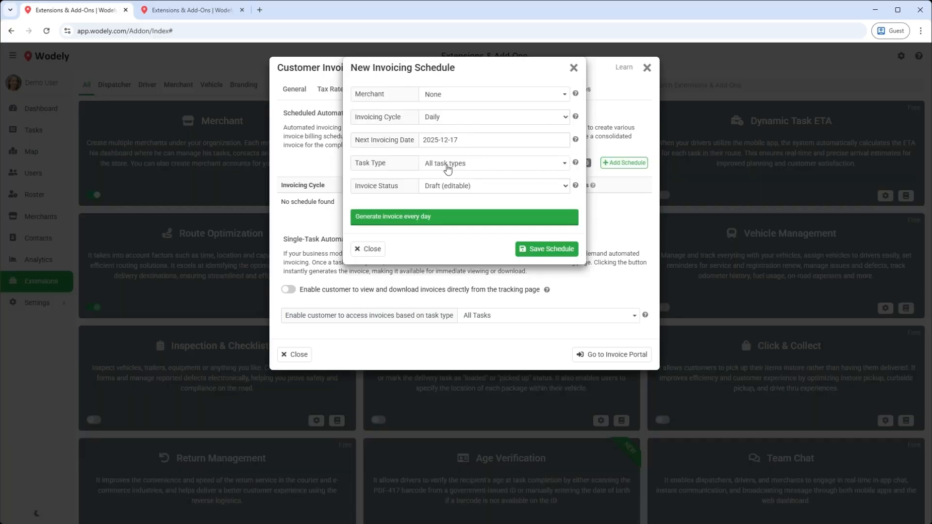
click(451, 95)
click(451, 125)
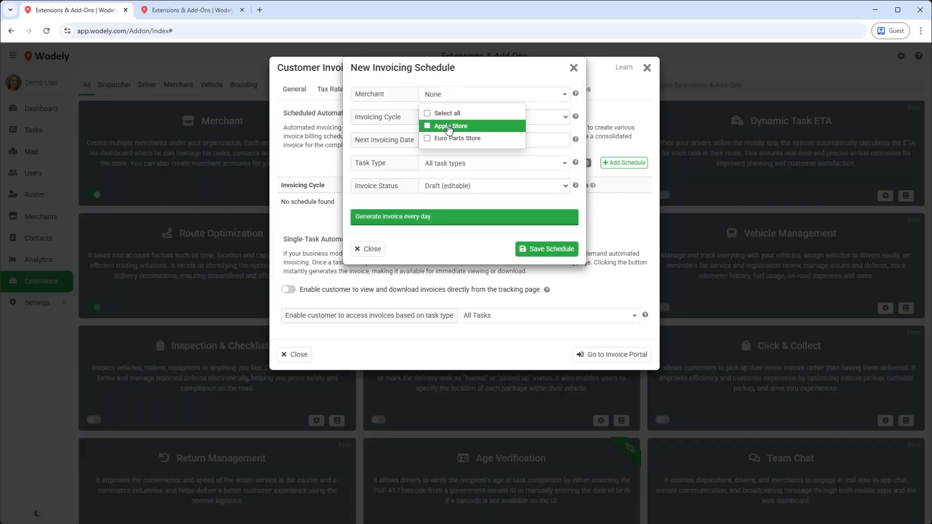
click(402, 208)
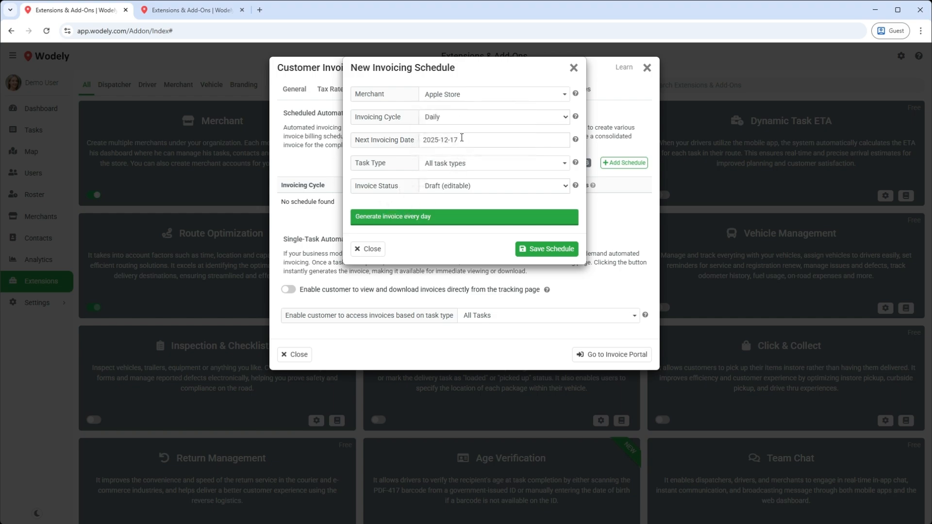
click(455, 118)
click(447, 150)
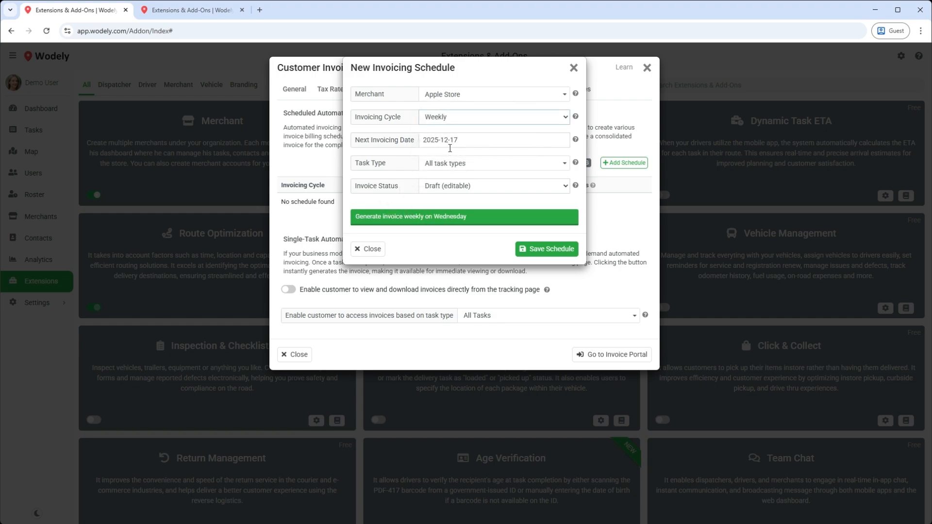
click(540, 249)
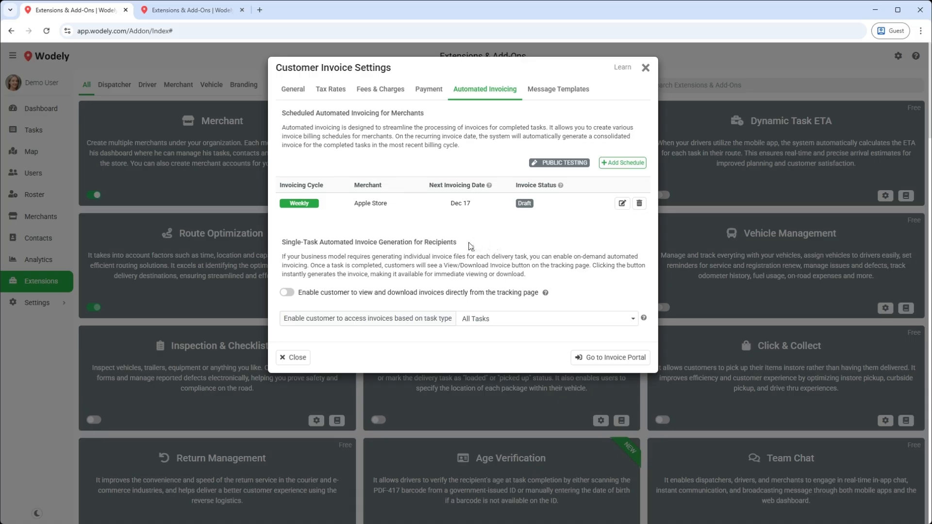
Step: Enable customers to view and download invoices from the tracking page
drag(470, 246, 279, 245)
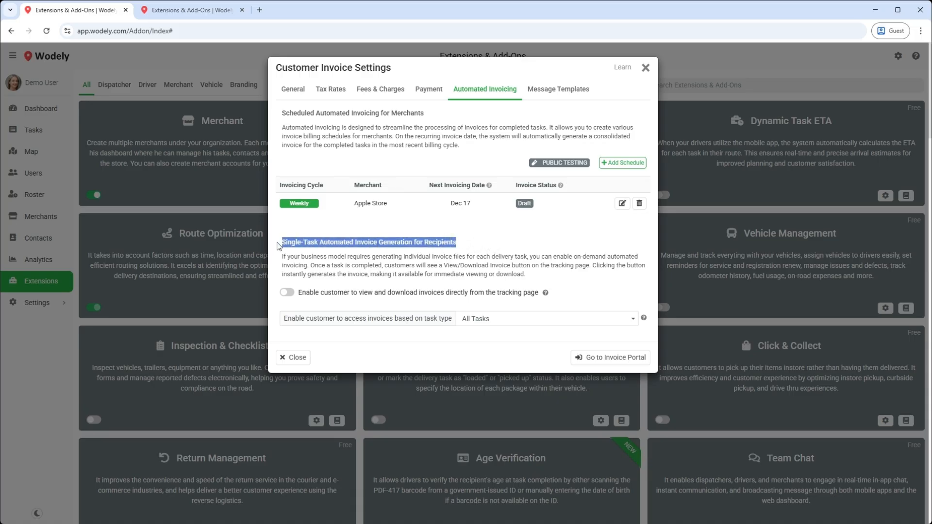
click(494, 277)
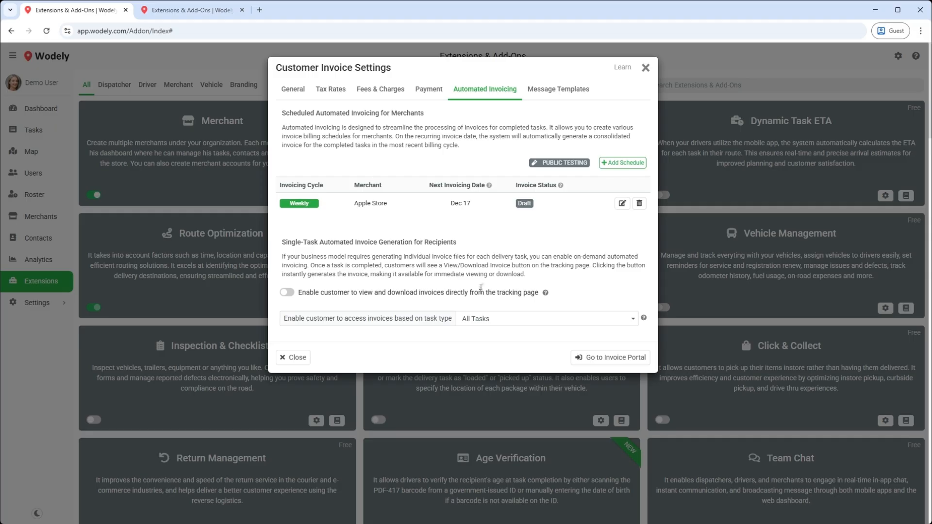
click(290, 294)
Step: Review the invoice email and line note templates, then go to the Invoice Portal
click(547, 92)
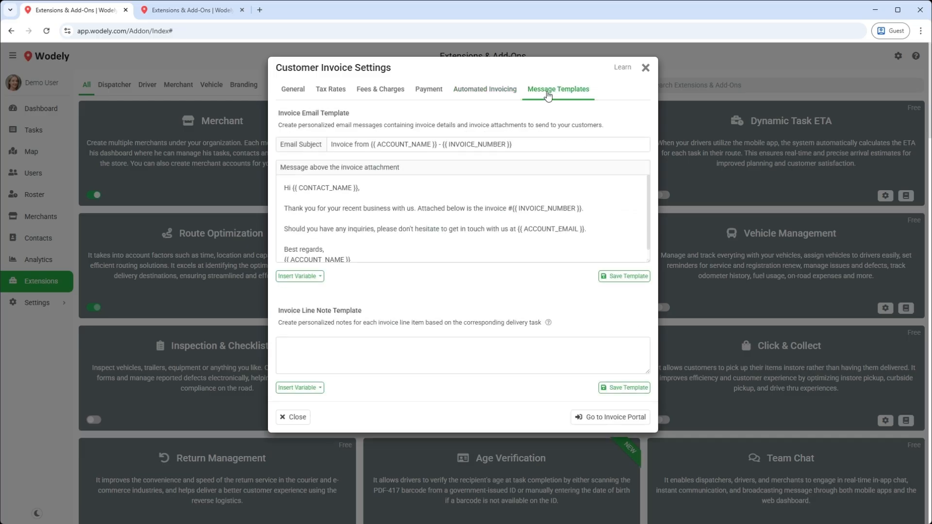
click(531, 209)
drag(365, 311, 279, 310)
click(332, 357)
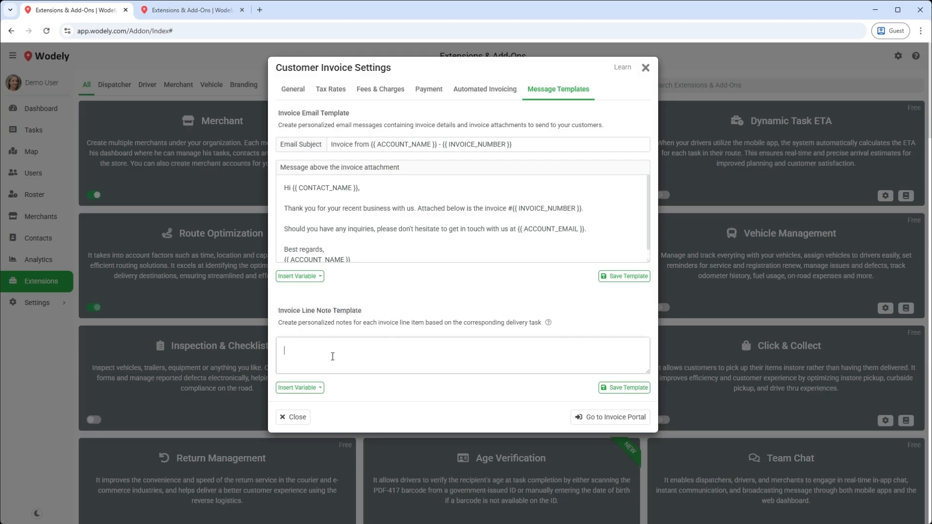
click(363, 416)
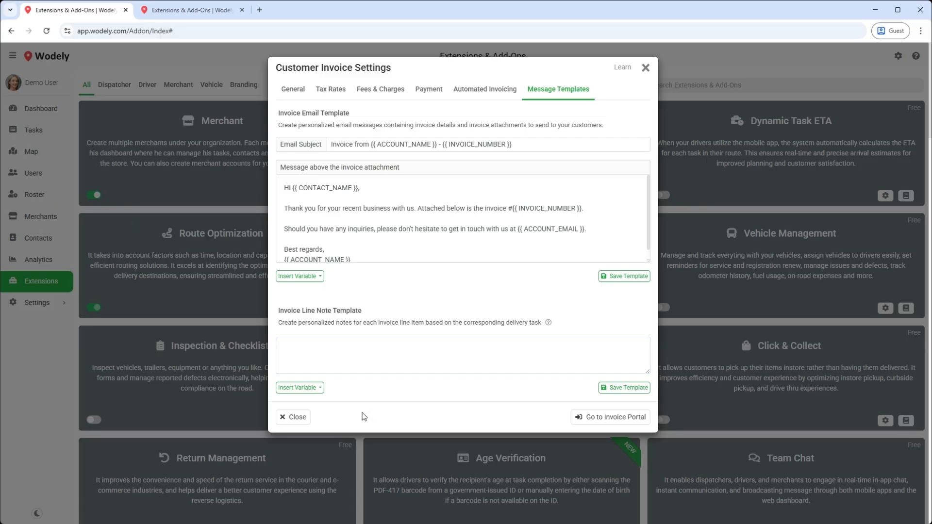
click(600, 422)
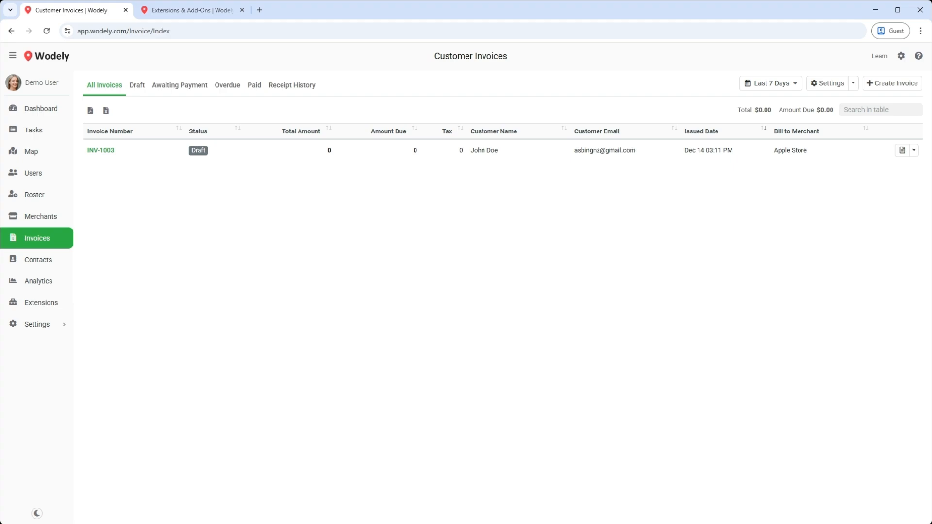
click(914, 151)
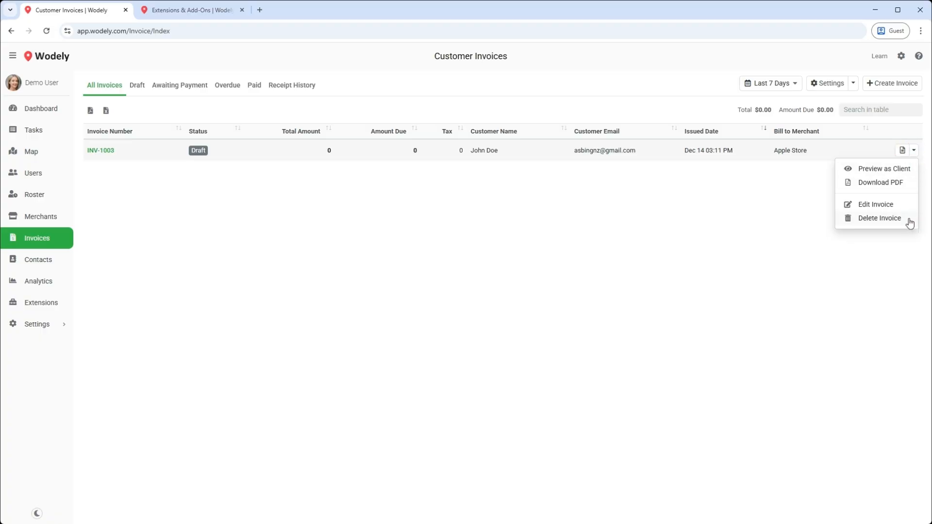
click(898, 266)
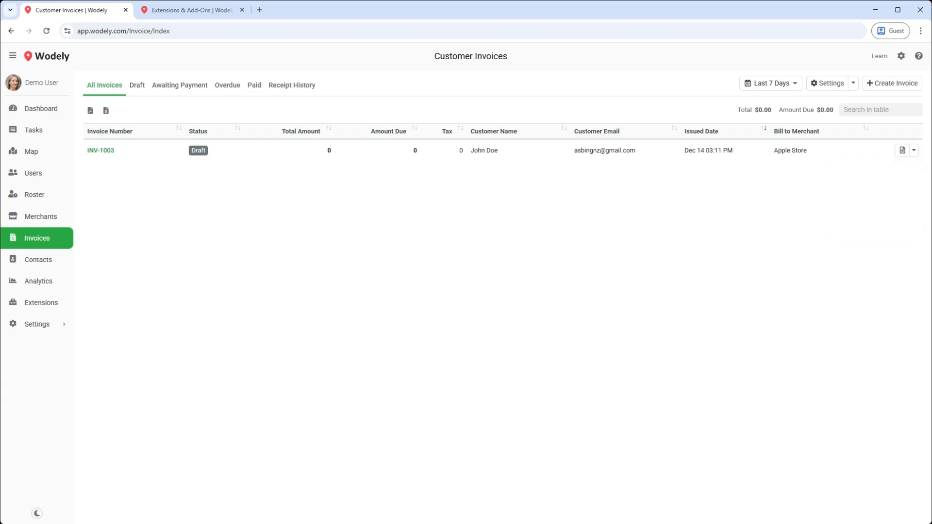
Step: Create a merchant invoice for Apple Store's three completed tasks, one line per task
click(887, 84)
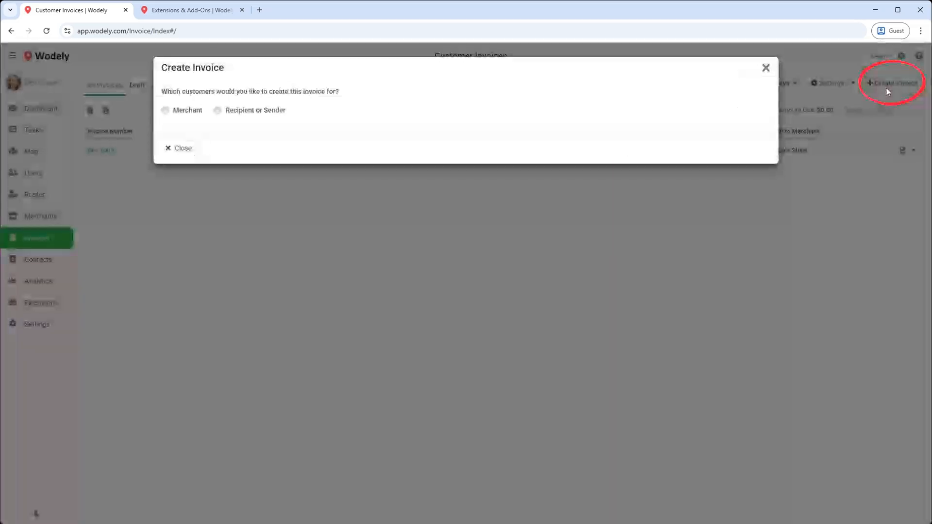
click(187, 110)
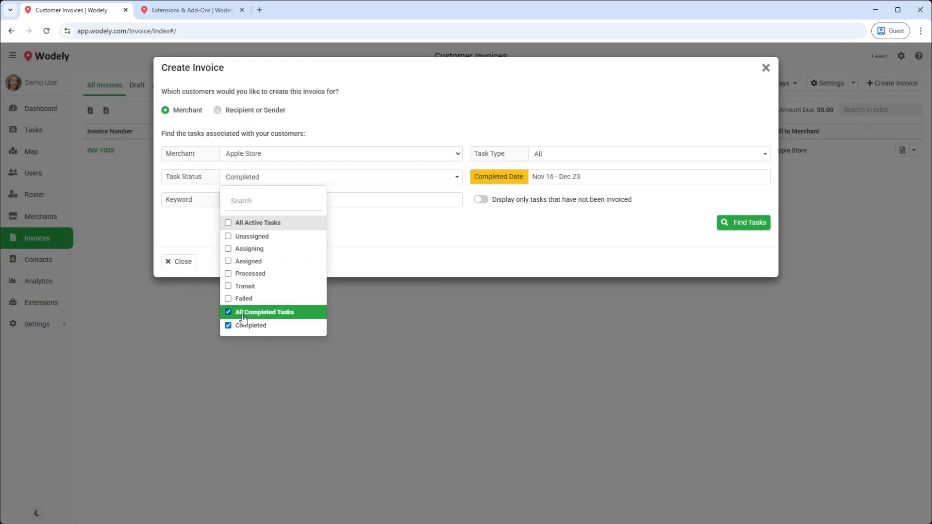
click(243, 316)
click(243, 316)
click(493, 245)
click(747, 222)
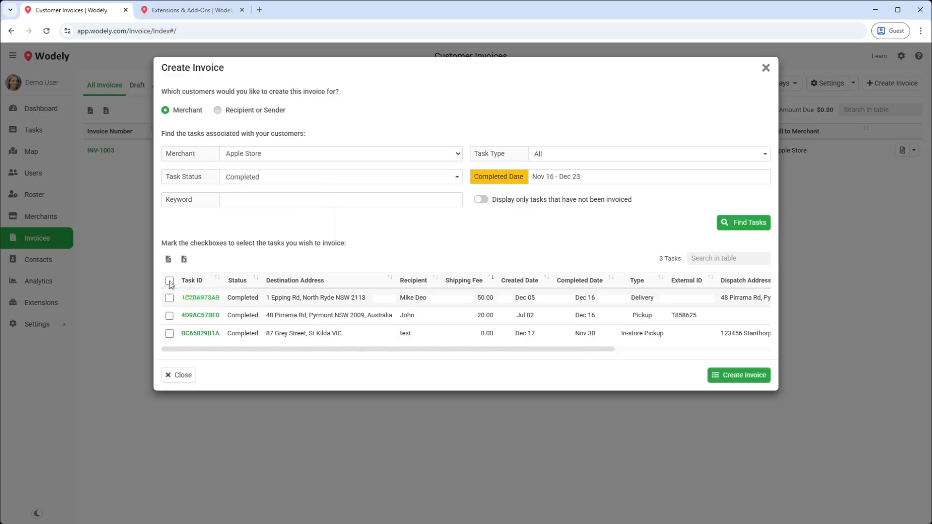
click(169, 280)
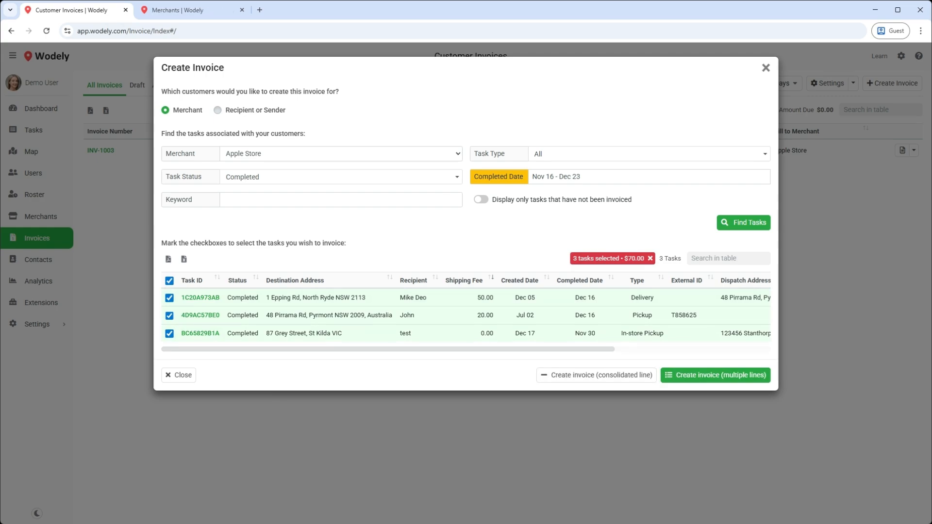
click(684, 382)
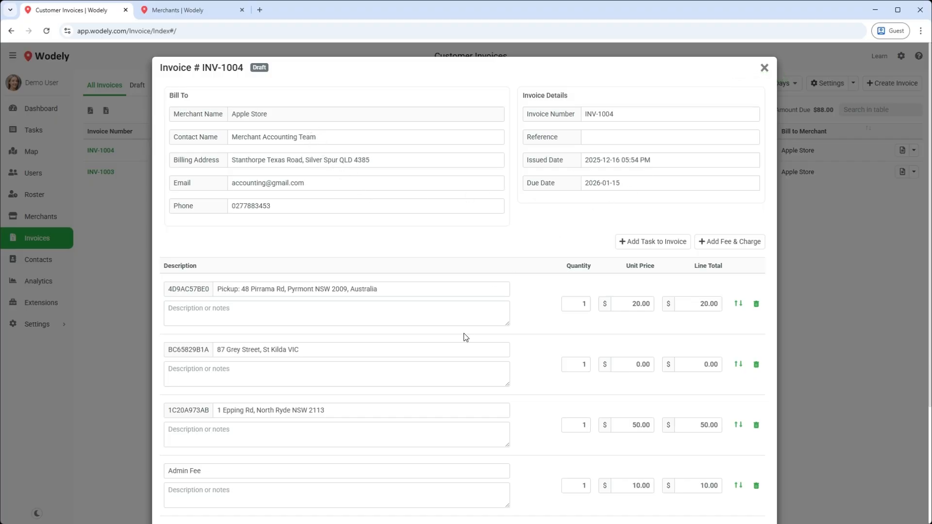
Step: Change the Admin Fee unit price on INV-1004 to 11.00
scroll(460, 354, down, 2)
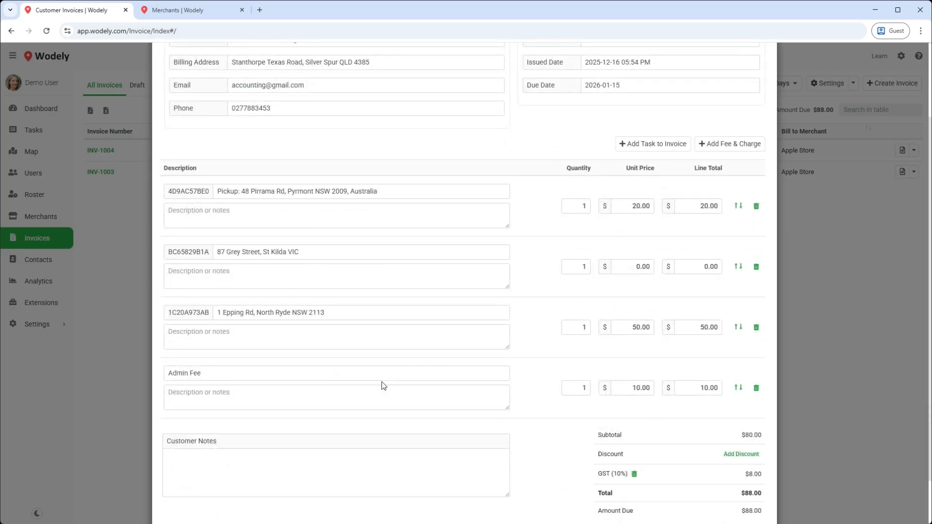
scroll(381, 386, down, 1)
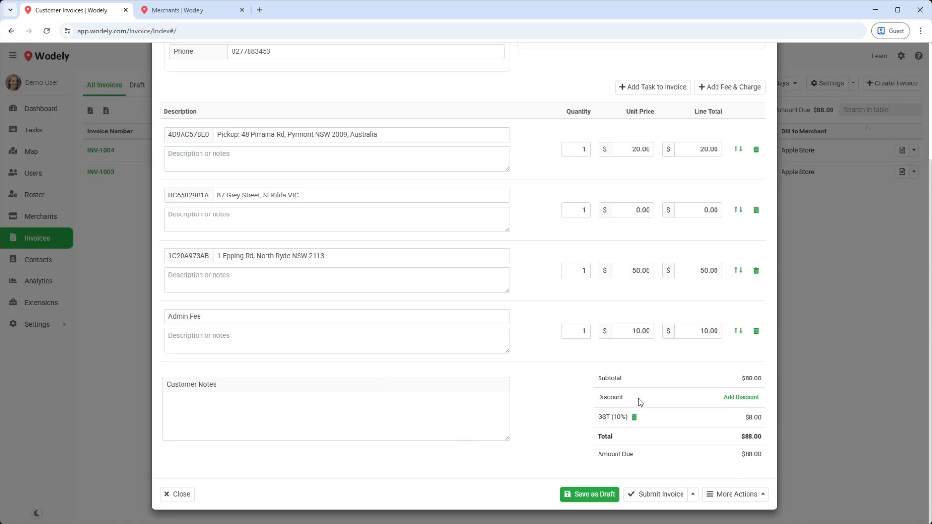
click(744, 400)
drag(641, 332, 638, 332)
text(1)
Step: Apply a $5.00 discount to INV-1004
click(741, 398)
drag(732, 399, 726, 399)
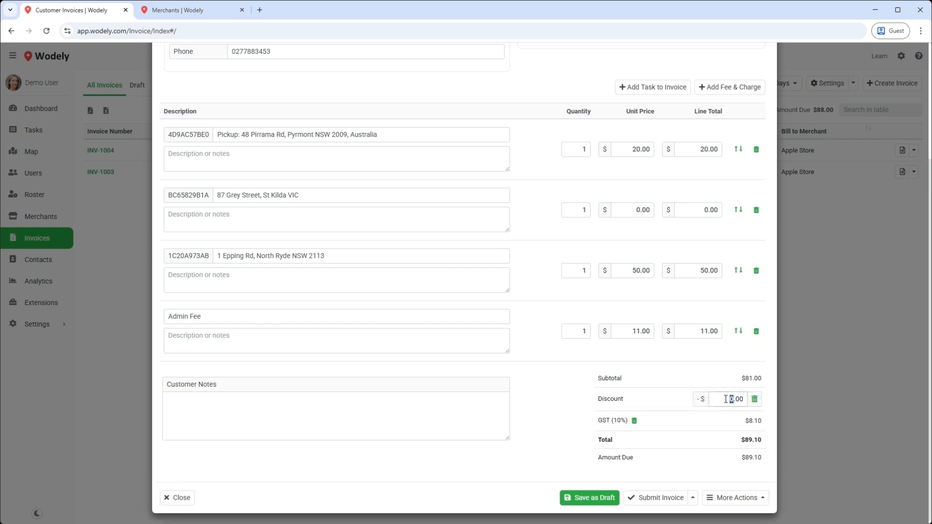
text(5)
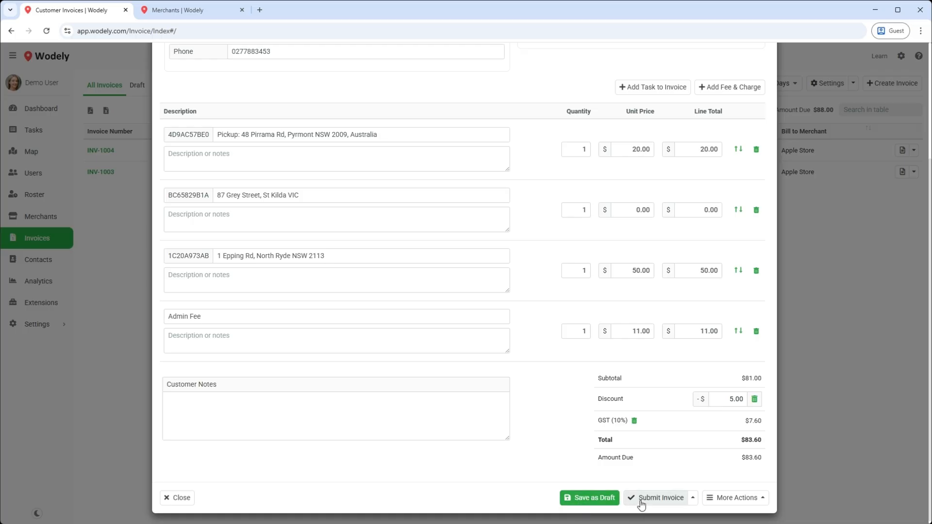
click(694, 500)
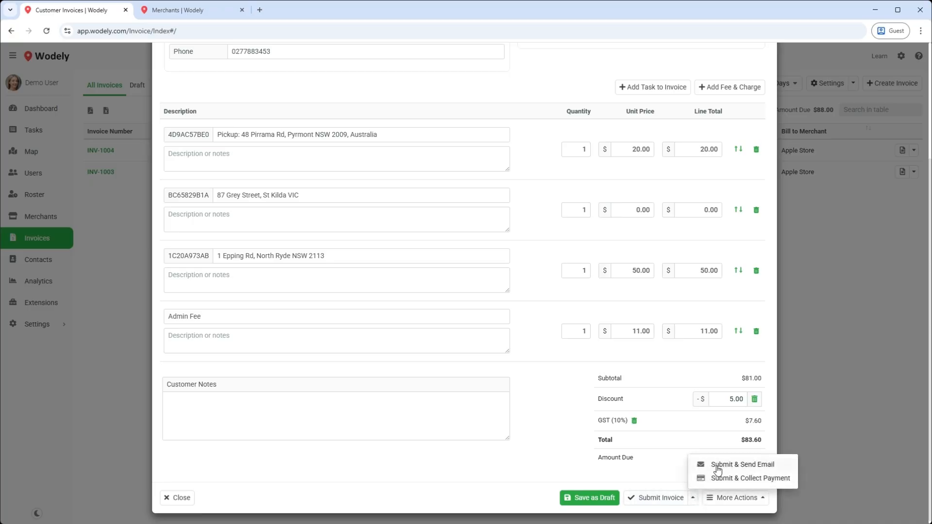
Step: Submit INV-1004 via Submit & Send Email, confirm, and close the email dialog unsent
click(720, 466)
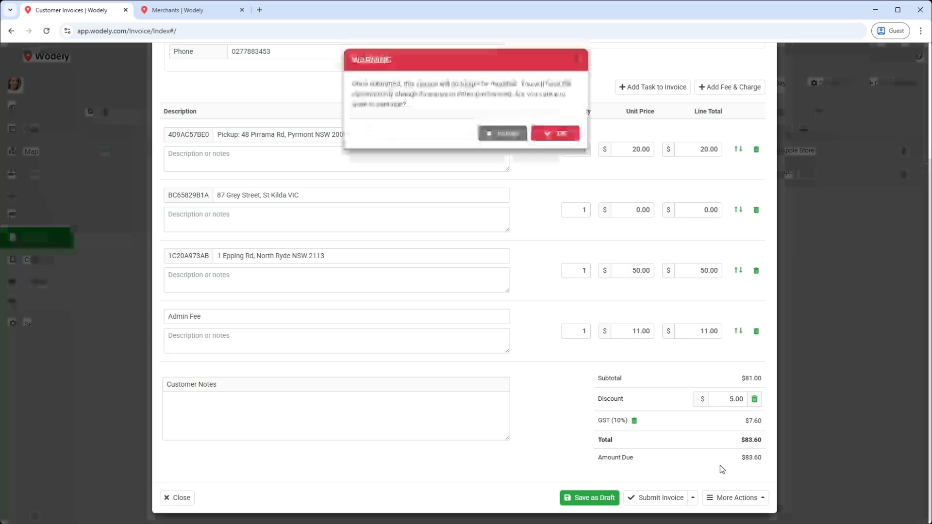
click(561, 141)
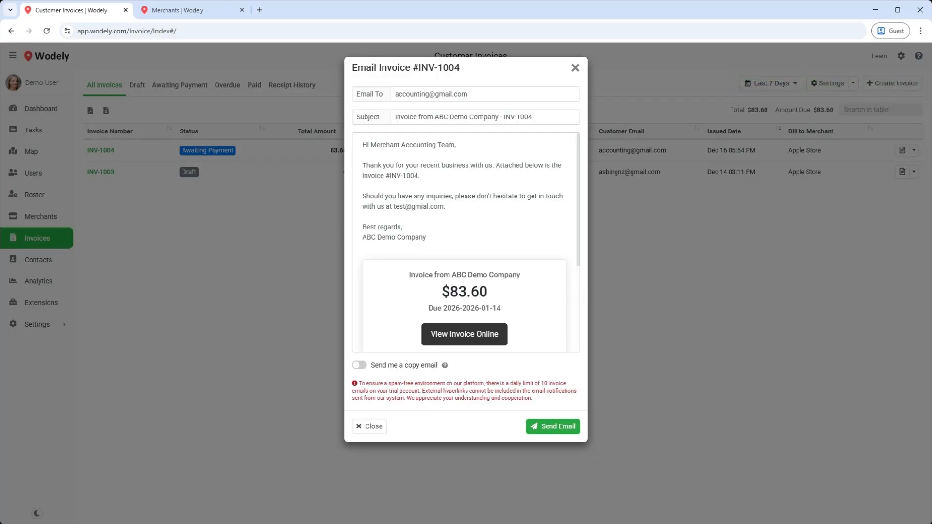
click(368, 426)
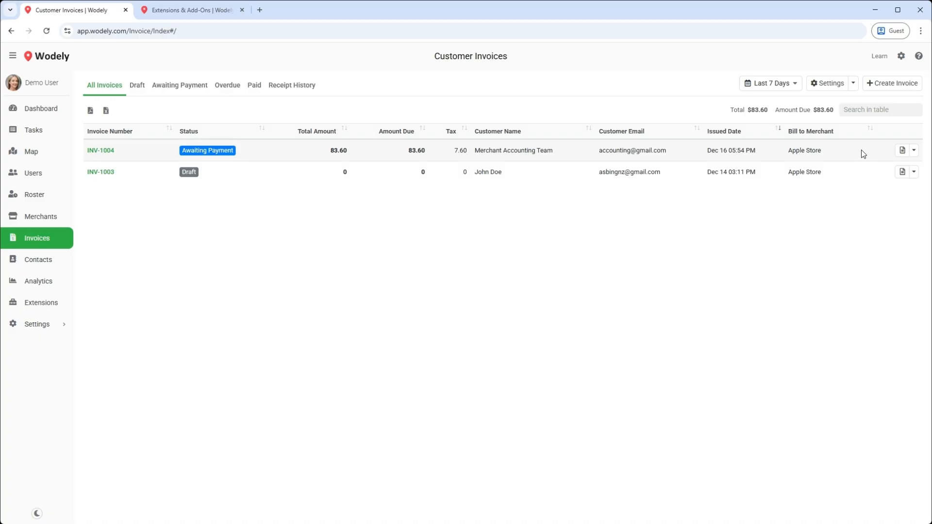
Step: Preview INV-1004 as the client sees it ($83.60 due), then return to Customer Invoices
click(914, 151)
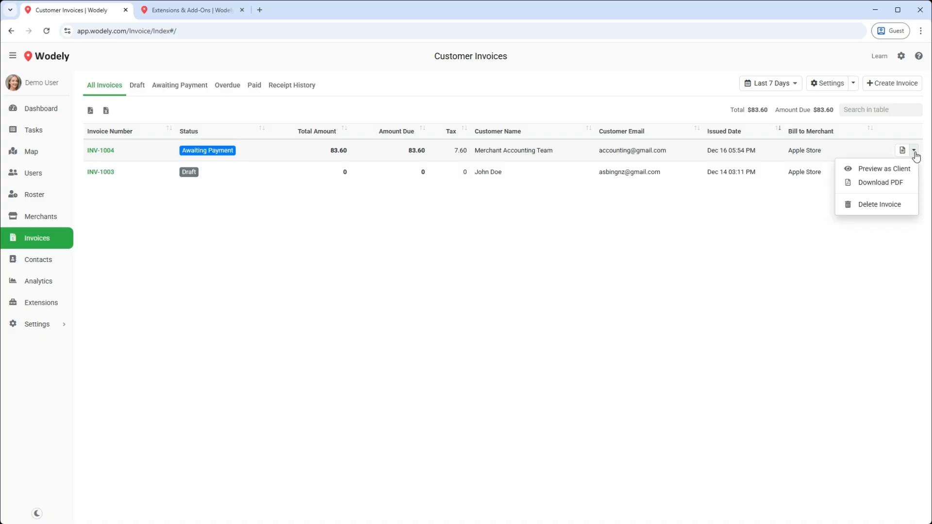
click(896, 171)
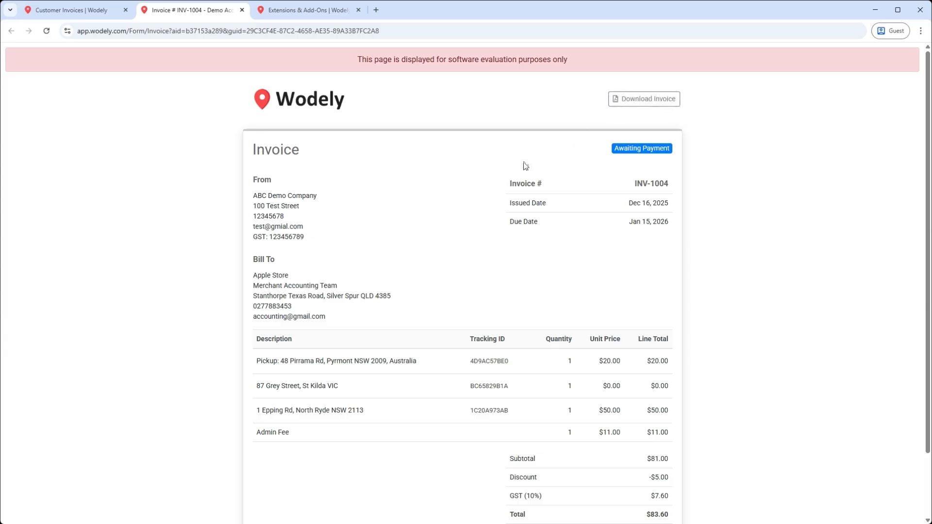
scroll(523, 166, down, 2)
scroll(525, 167, up, 2)
scroll(743, 445, down, 2)
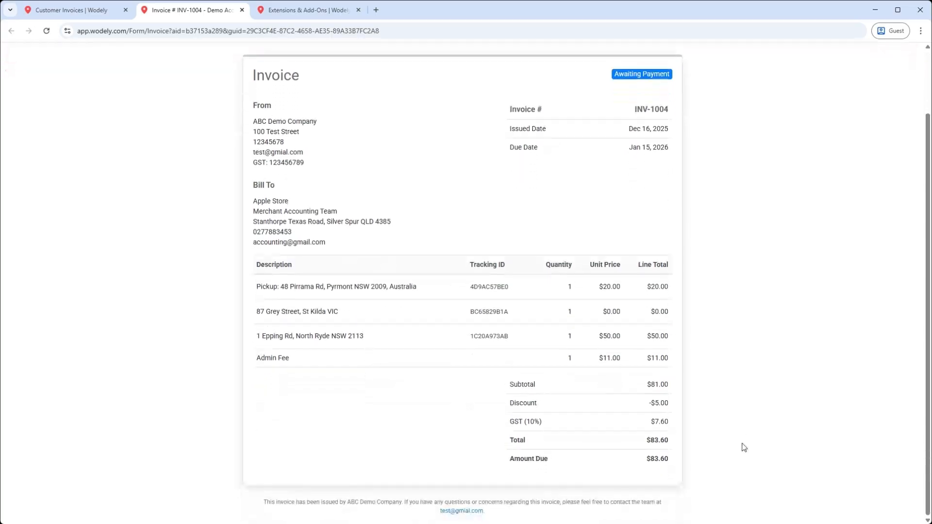
scroll(742, 445, up, 2)
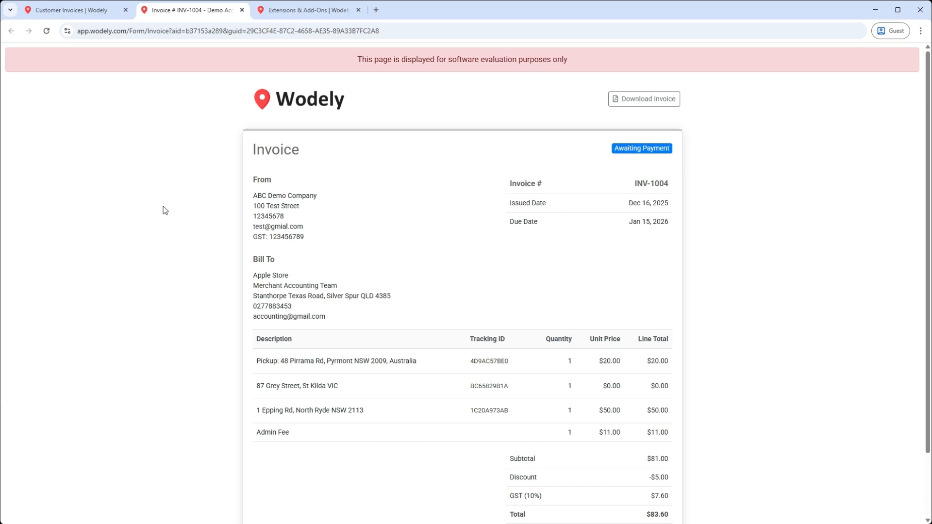
click(88, 15)
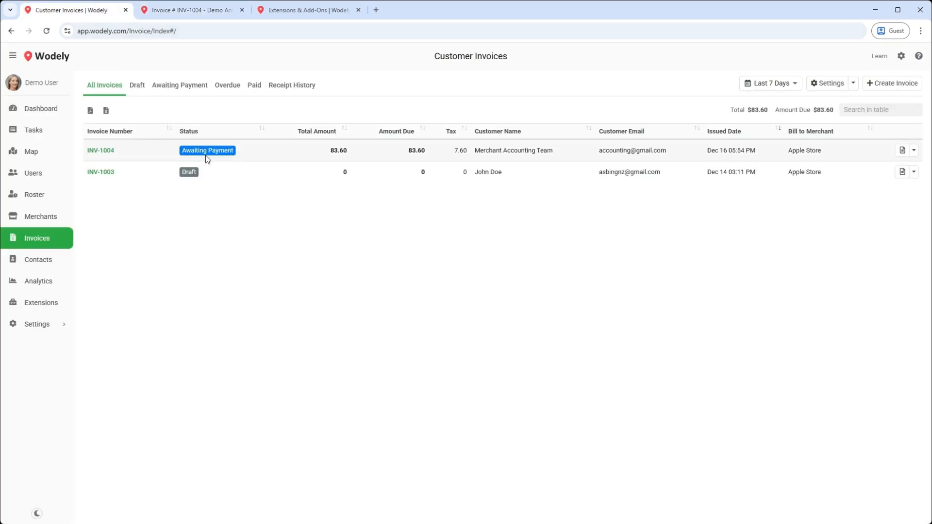
Step: Record an $83.60 bank transfer with a payment reference against INV-1004, leaving it Paid
click(901, 150)
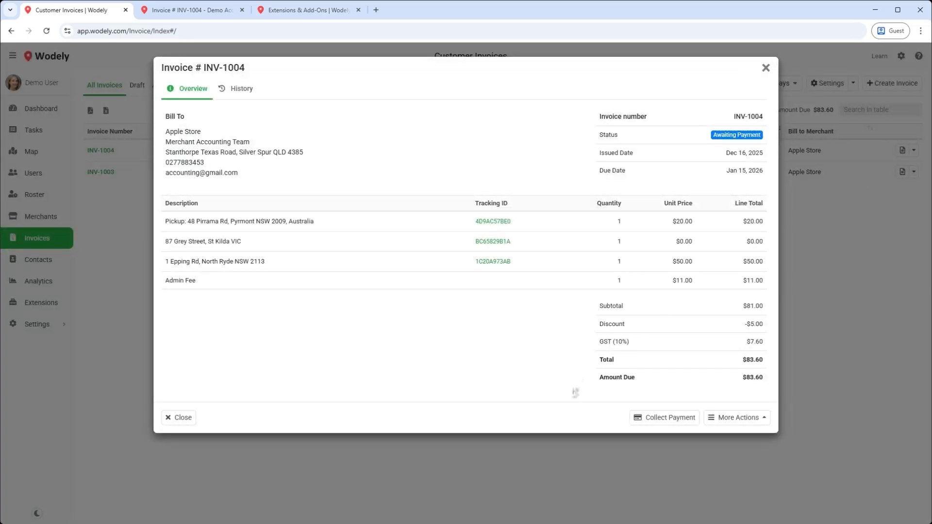
click(652, 419)
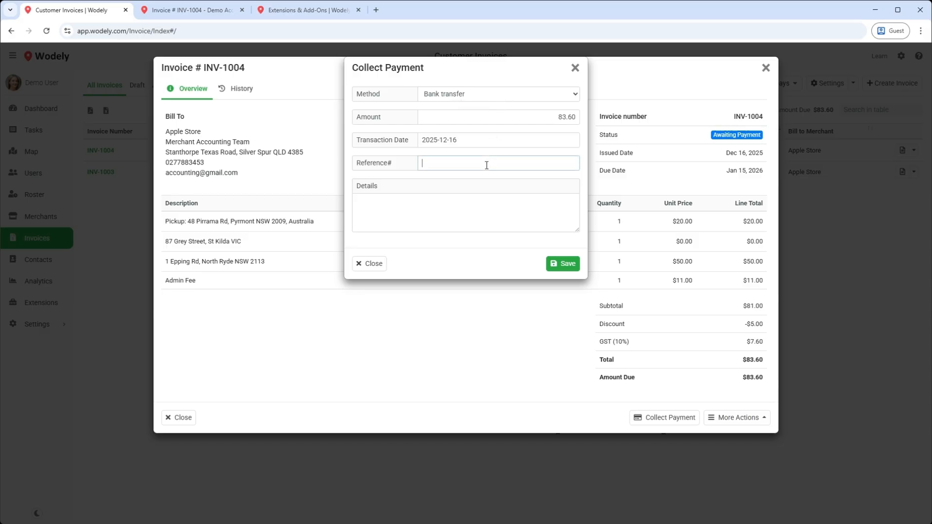
click(496, 211)
click(565, 264)
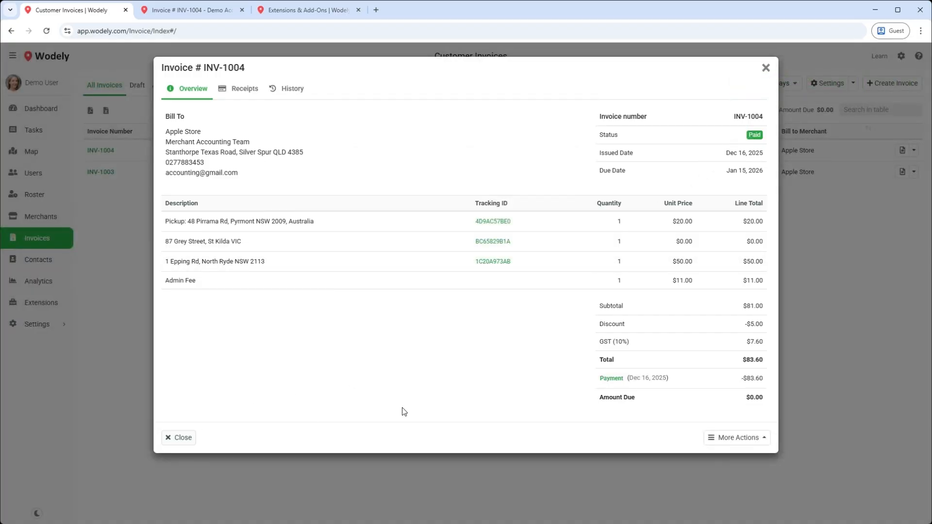
click(178, 437)
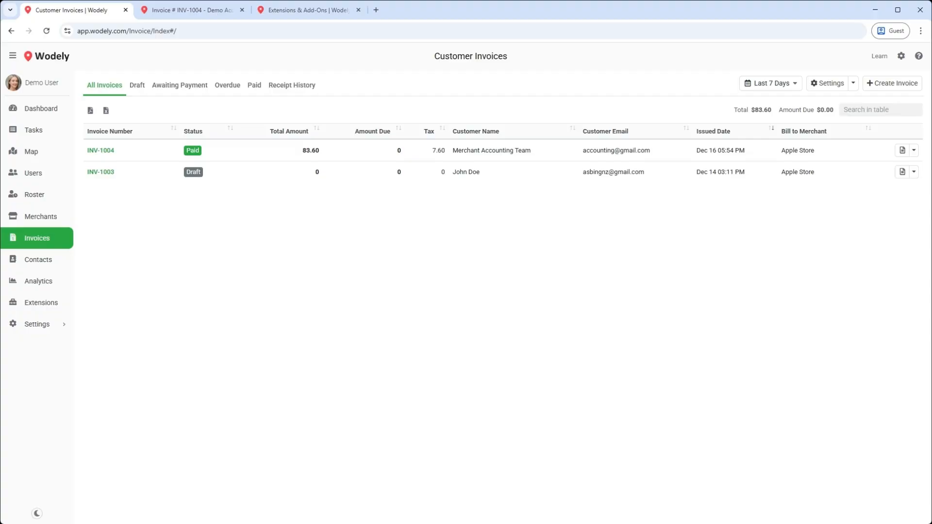
Step: Check INV-1004's $83.60 bank transfer receipt in Receipt History, then go to Active Tasks
click(301, 92)
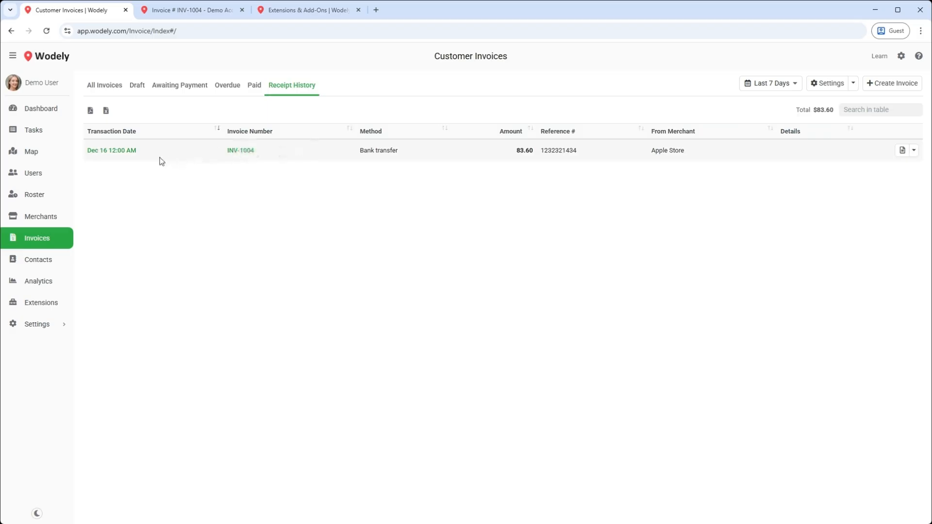
click(121, 150)
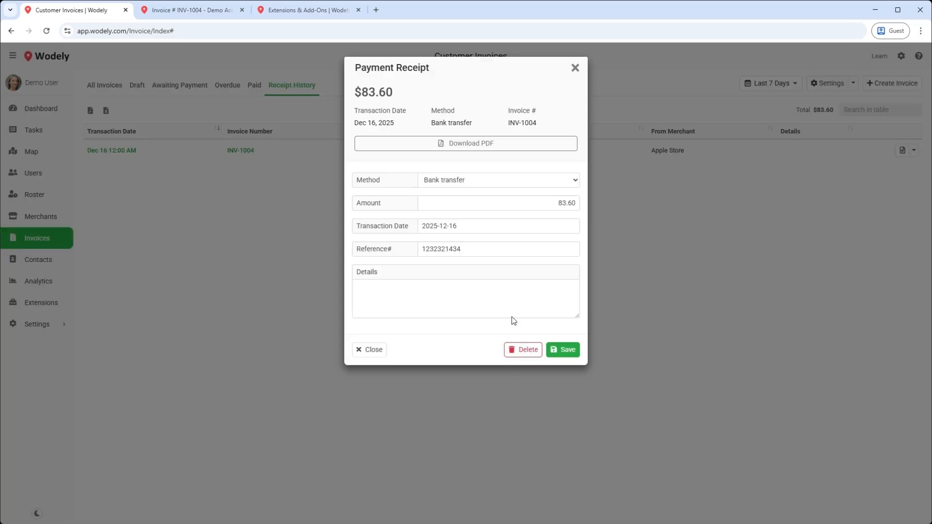
click(364, 356)
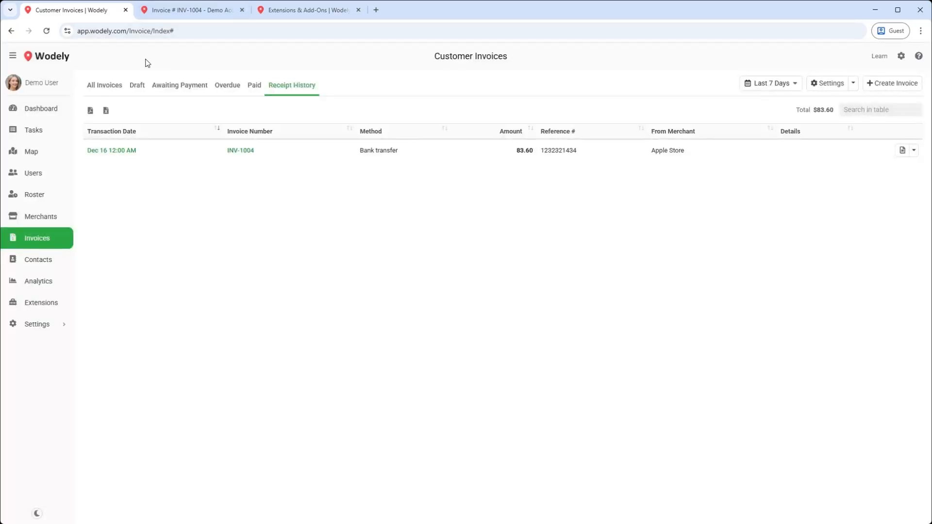
click(62, 138)
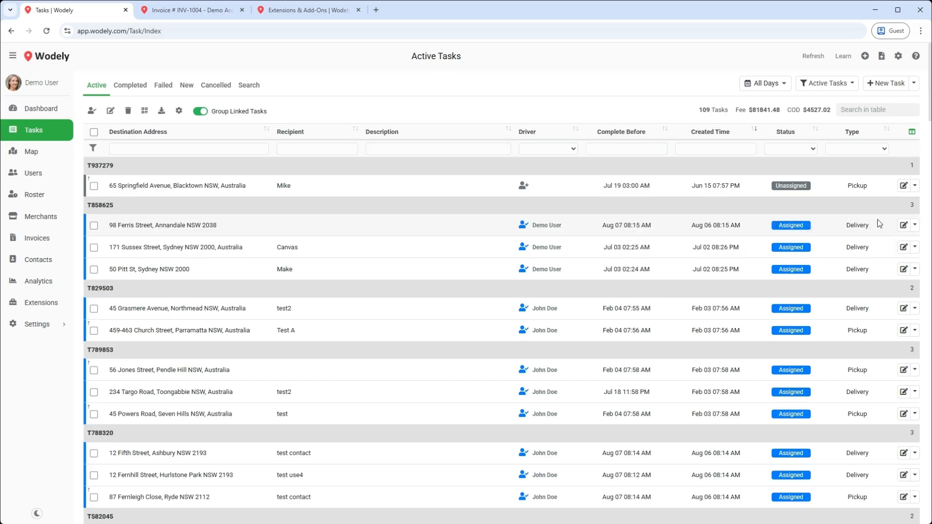
click(901, 226)
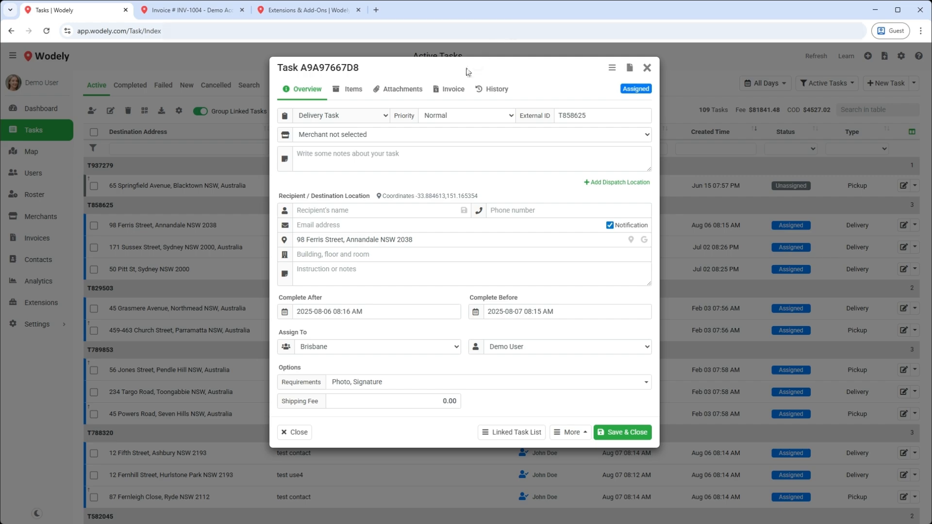
click(450, 92)
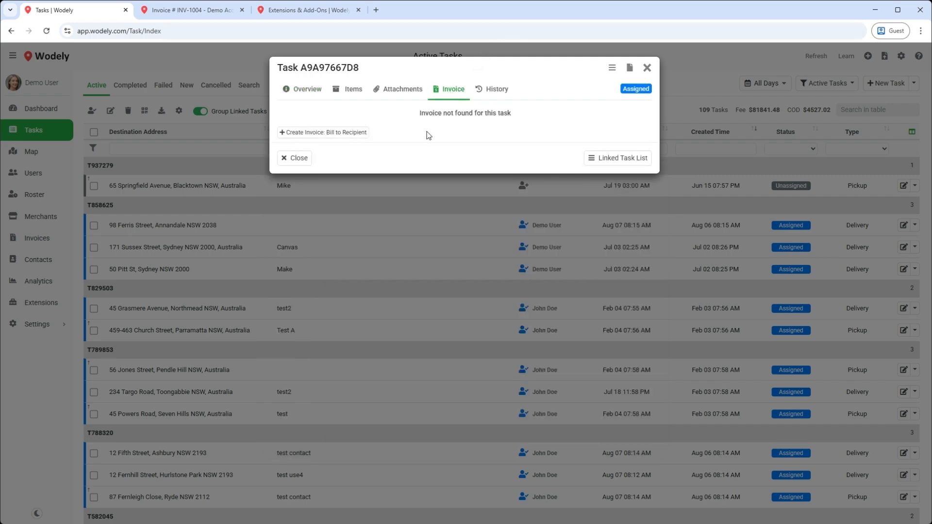
click(351, 137)
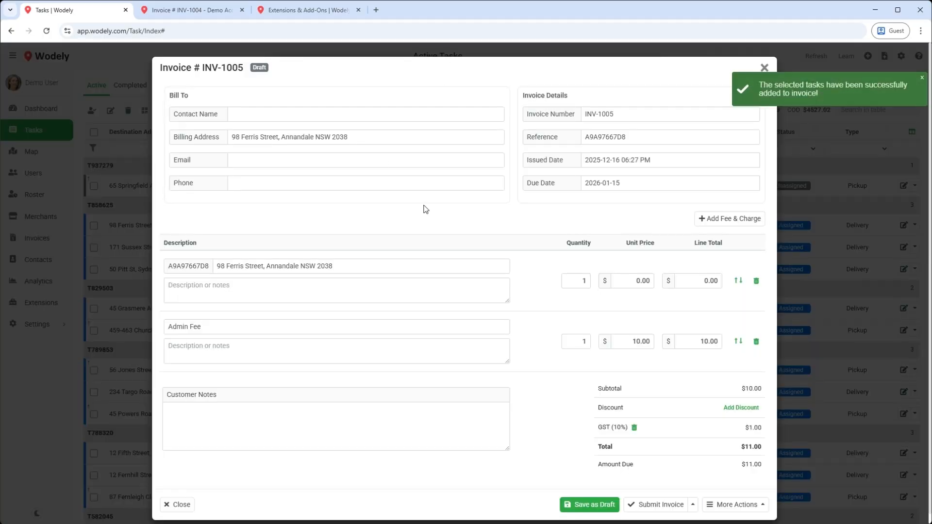
click(294, 115)
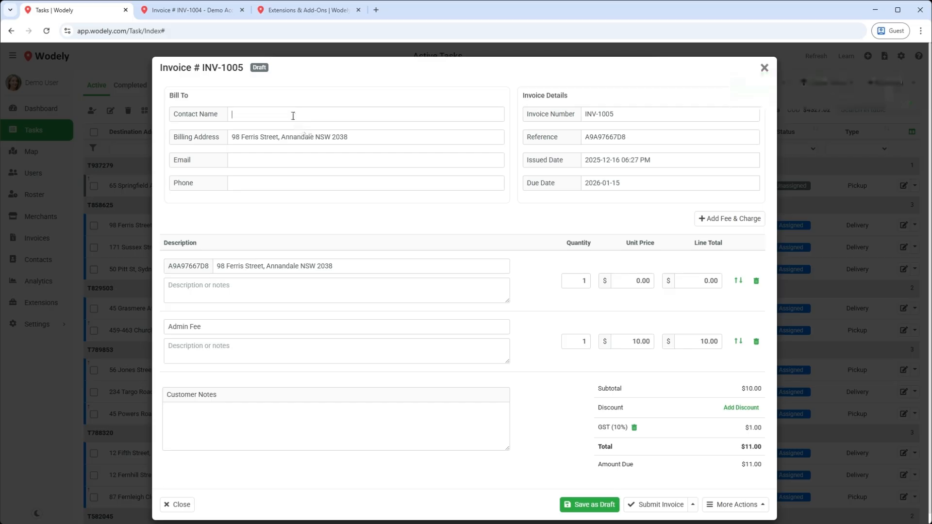
text(JOhn)
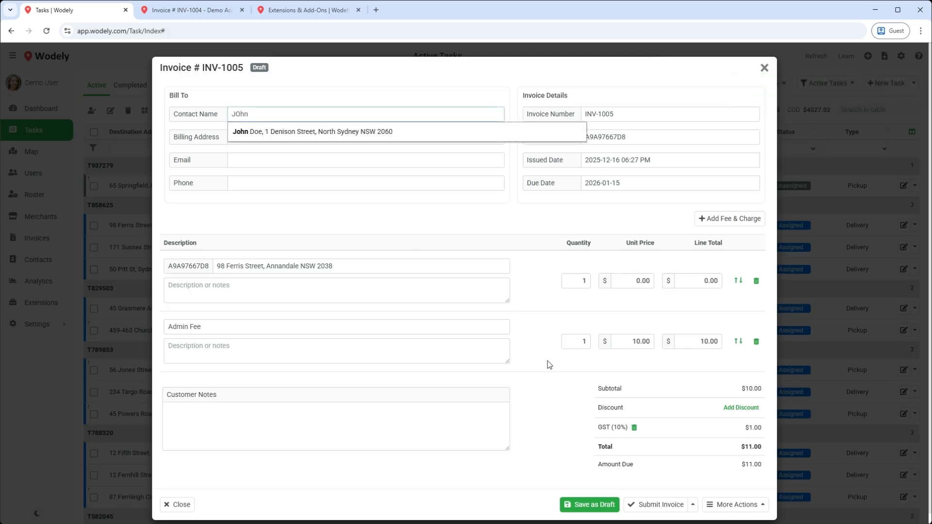
Step: Submit invoice INV-1005 ($11.00) as Awaiting Payment, closing the email without sending
click(693, 505)
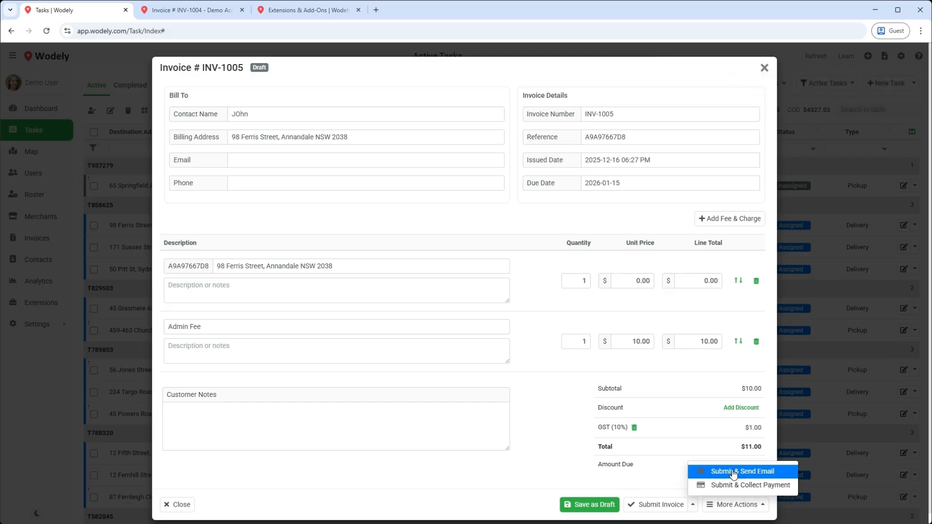
click(767, 471)
click(547, 142)
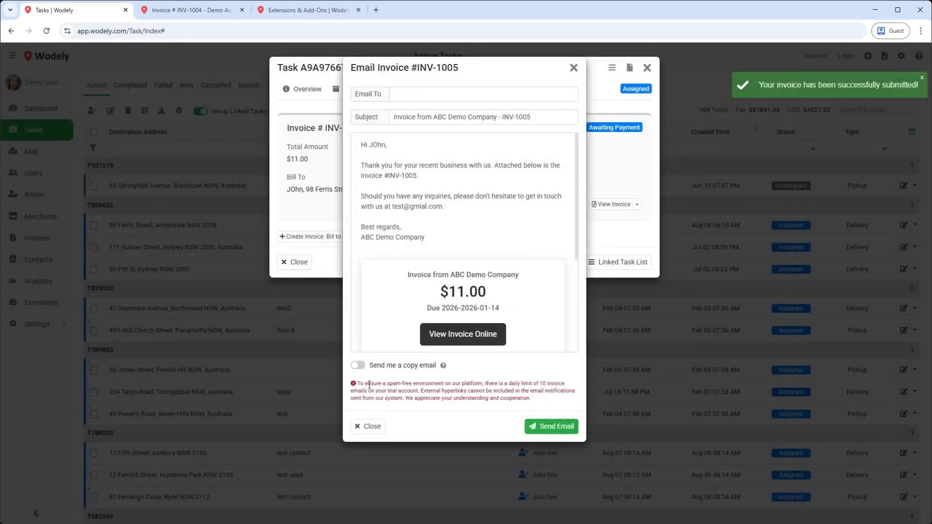
click(368, 427)
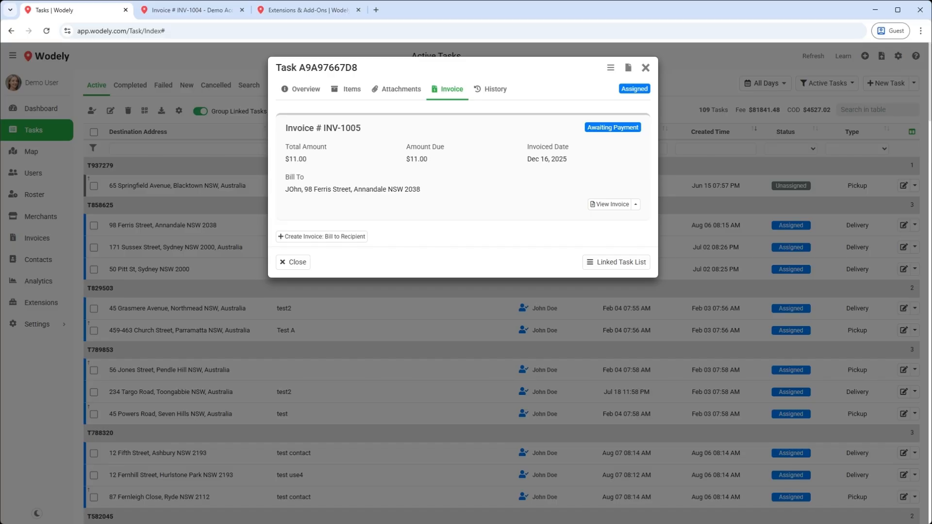
Step: In Automated Invoicing settings, let customers view and download invoices from the tracking page
click(292, 263)
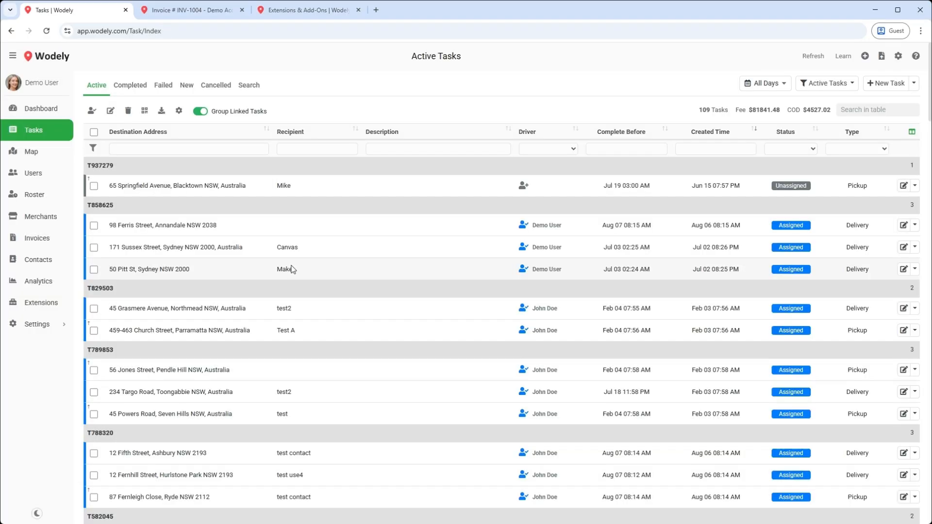
click(69, 237)
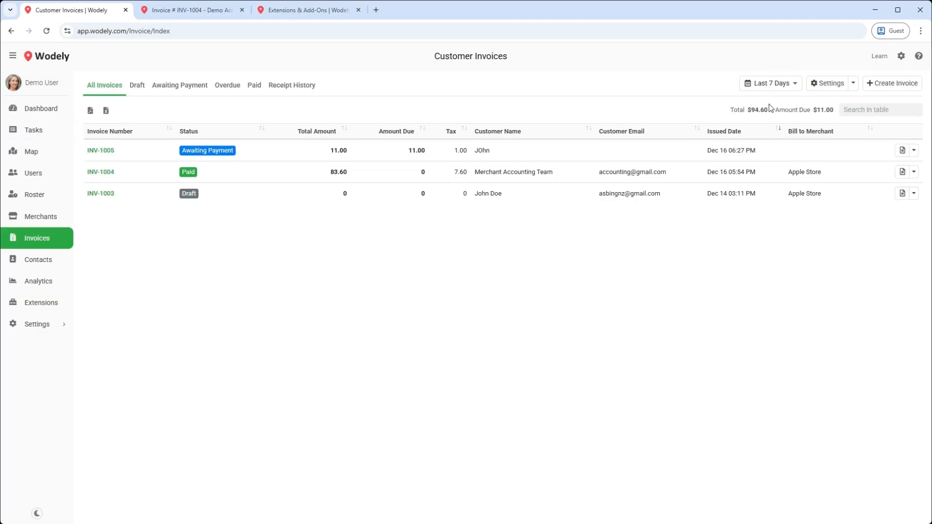
click(823, 88)
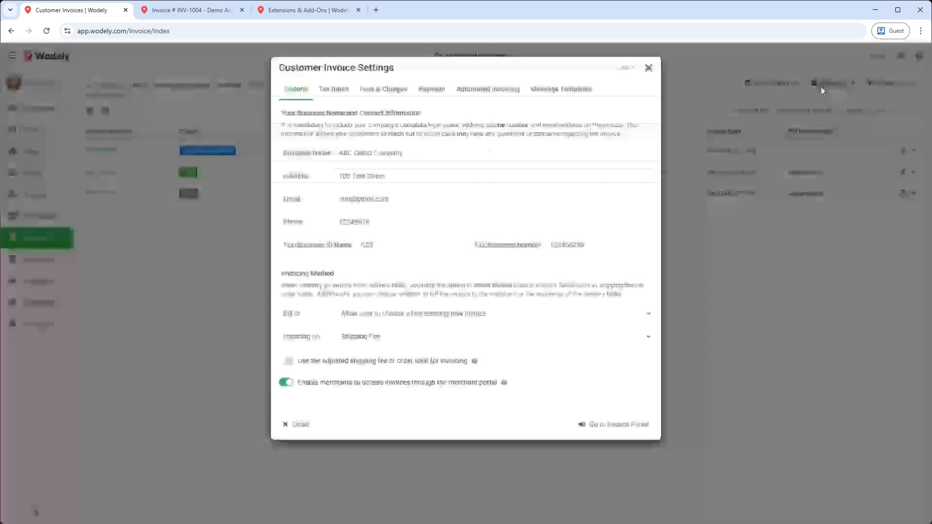
click(487, 89)
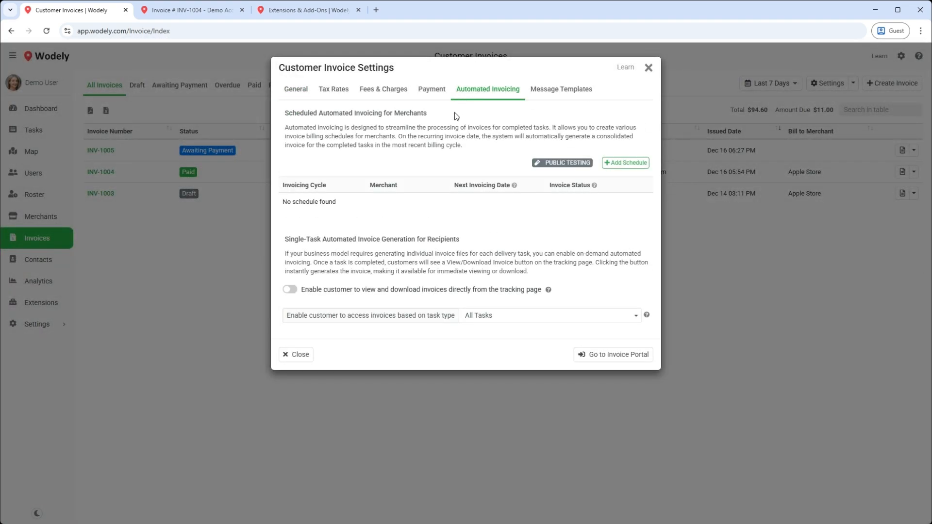
click(290, 290)
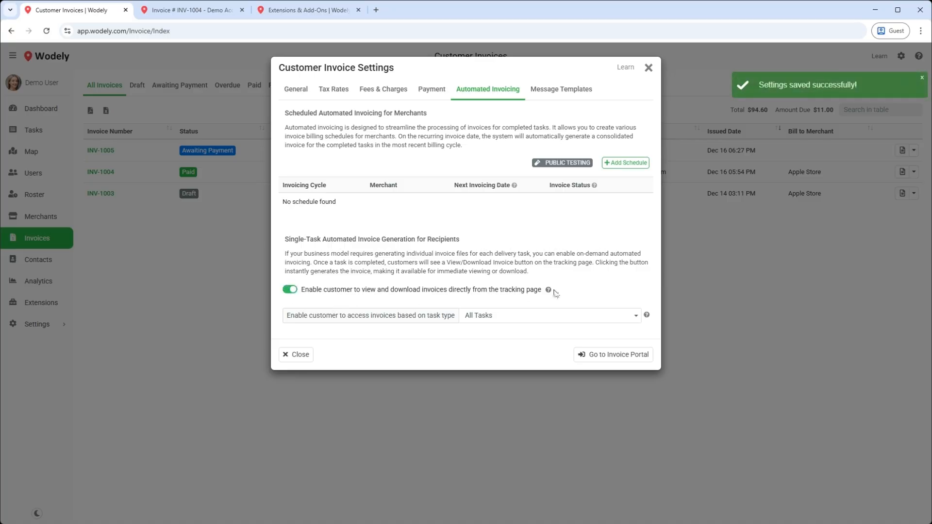
mouse_move(548, 290)
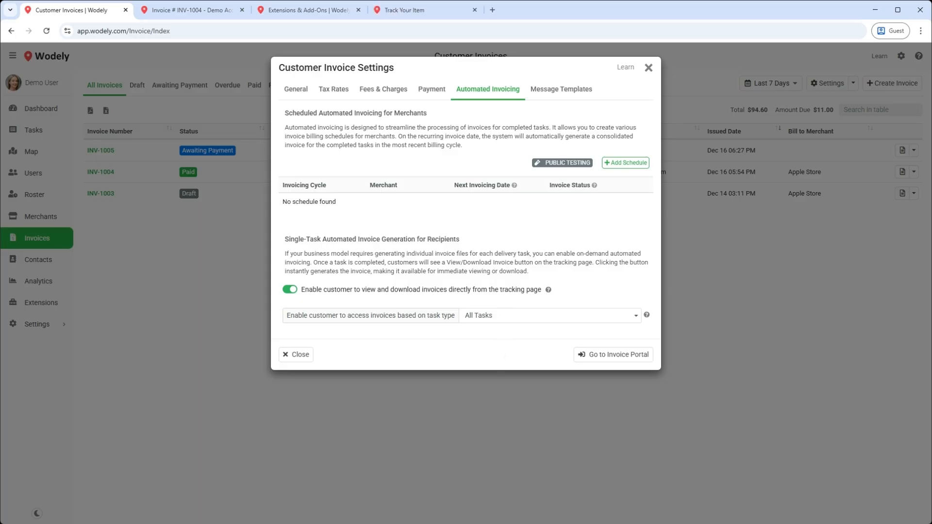
click(440, 11)
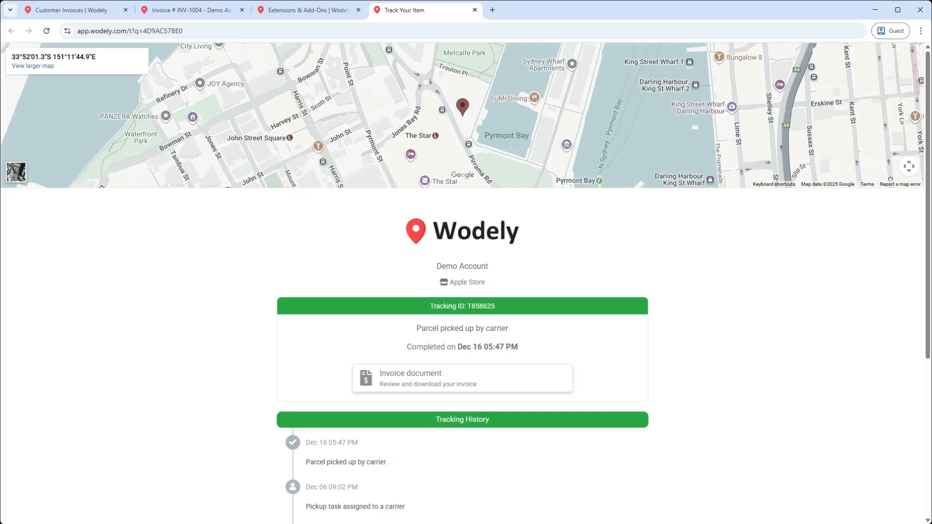
click(106, 11)
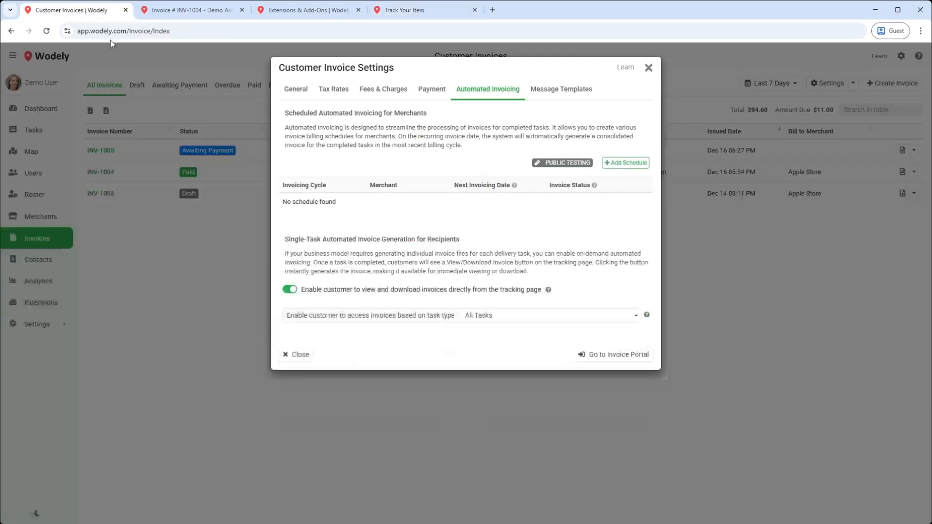